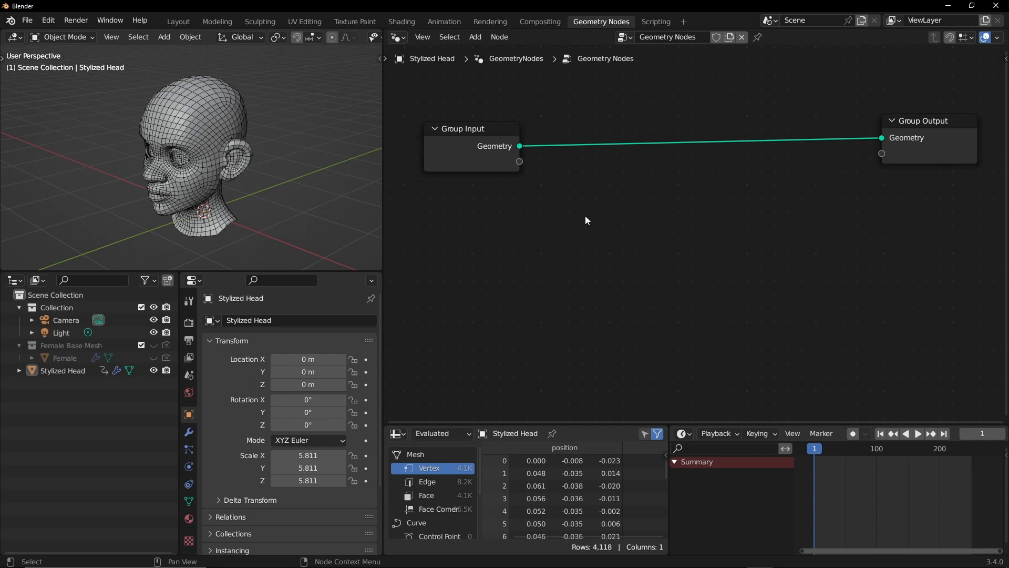
# Step: Draw annotations of a circle, a diamond and a diamond with a central dot in a column below the node link
pyautogui.moveTo(577, 202)
pyautogui.mouseDown()
pyautogui.moveTo(566, 232)
pyautogui.moveTo(577, 202)
pyautogui.mouseUp()
pyautogui.moveTo(575, 247)
pyautogui.mouseDown()
pyautogui.moveTo(554, 278)
pyautogui.moveTo(580, 307)
pyautogui.moveTo(595, 279)
pyautogui.moveTo(572, 252)
pyautogui.mouseUp()
pyautogui.moveTo(572, 339)
pyautogui.mouseDown()
pyautogui.moveTo(557, 369)
pyautogui.moveTo(585, 391)
pyautogui.moveTo(603, 365)
pyautogui.moveTo(578, 332)
pyautogui.mouseUp()
pyautogui.click(581, 366)
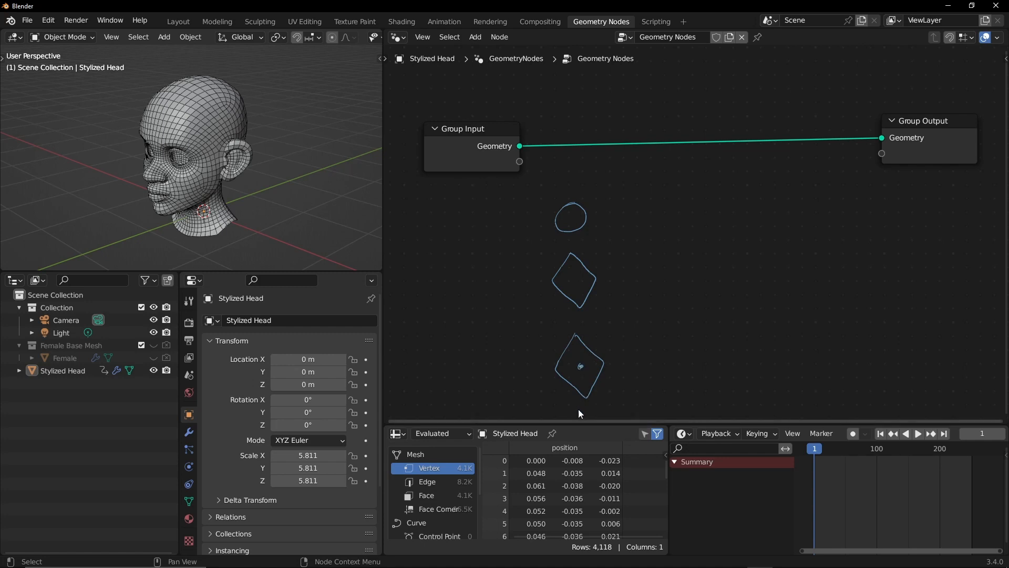
pyautogui.moveTo(579, 367); pyautogui.dragTo(580, 370)
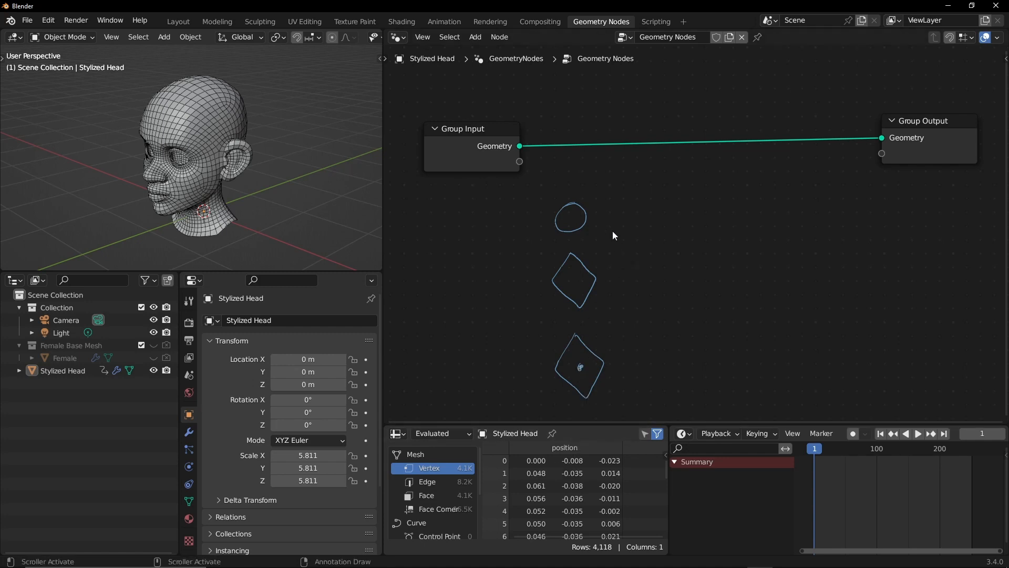
# Step: Annotate the circle with a dash and the handwritten label "Single value"
pyautogui.moveTo(604, 211); pyautogui.dragTo(629, 208)
pyautogui.moveTo(674, 199)
pyautogui.mouseDown()
pyautogui.moveTo(662, 215)
pyautogui.moveTo(714, 206)
pyautogui.moveTo(709, 222)
pyautogui.moveTo(734, 202)
pyautogui.moveTo(811, 196)
pyautogui.mouseUp()
pyautogui.click(683, 199)
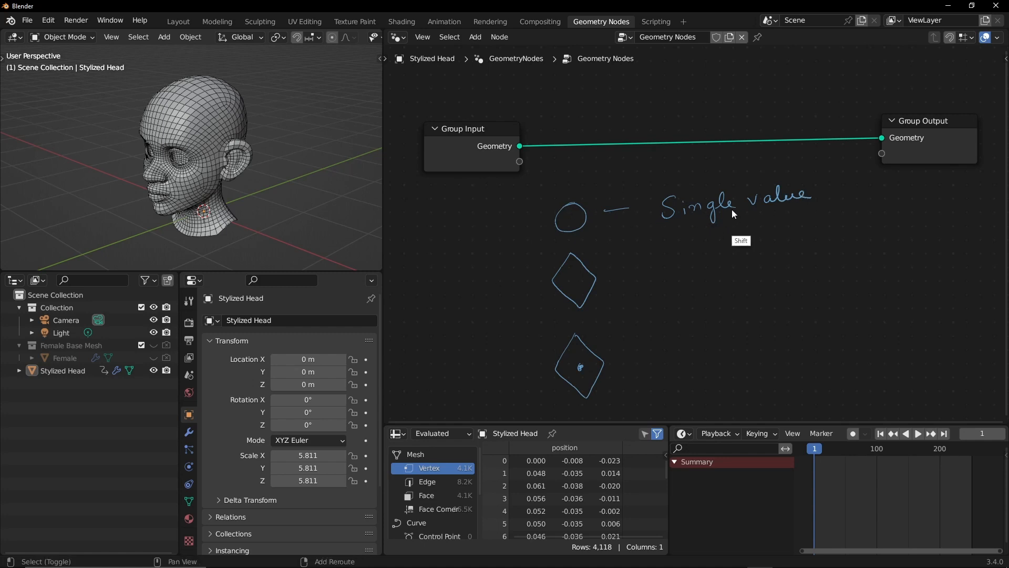
# Step: Add a Value node beside the "Single value" label and delete it again
pyautogui.hotkey('shift', 'a')
pyautogui.write('va')
pyautogui.click(751, 233)
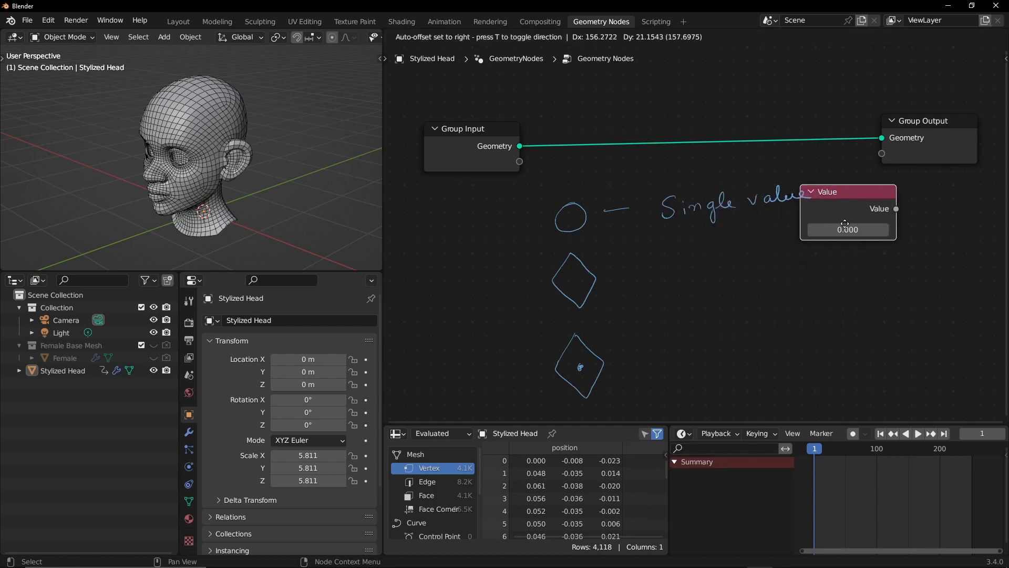
pyautogui.click(902, 221)
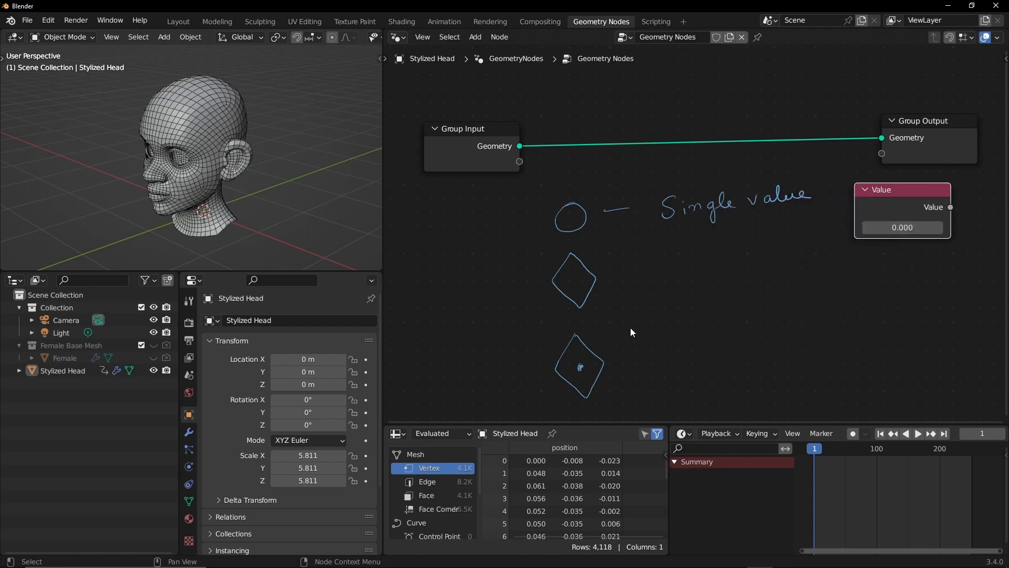
pyautogui.press('x')
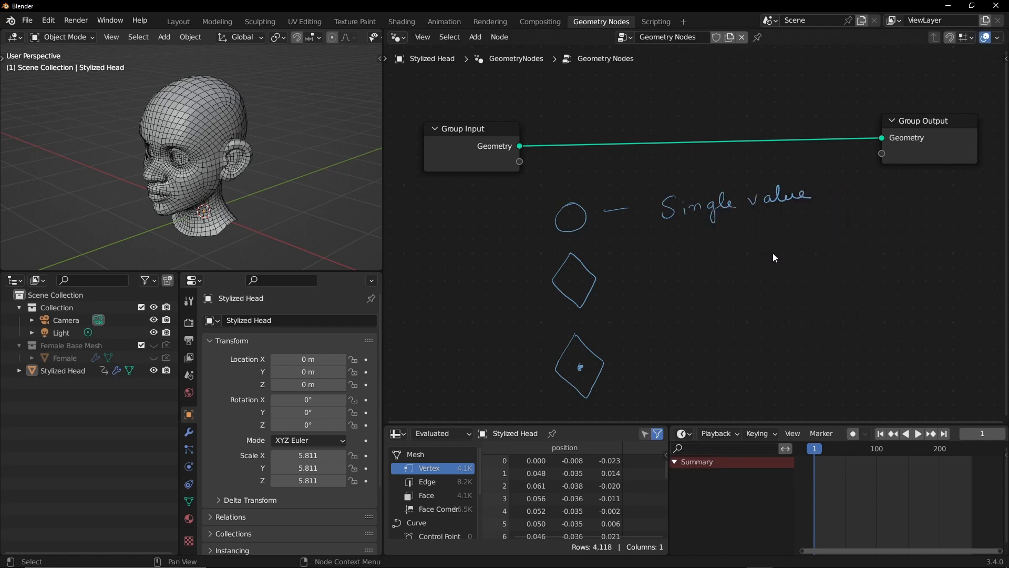
# Step: Add a Vector node below Group Output and delete it again
pyautogui.hotkey('shift', 'a')
pyautogui.click(775, 253)
pyautogui.write('vec')
pyautogui.click(787, 280)
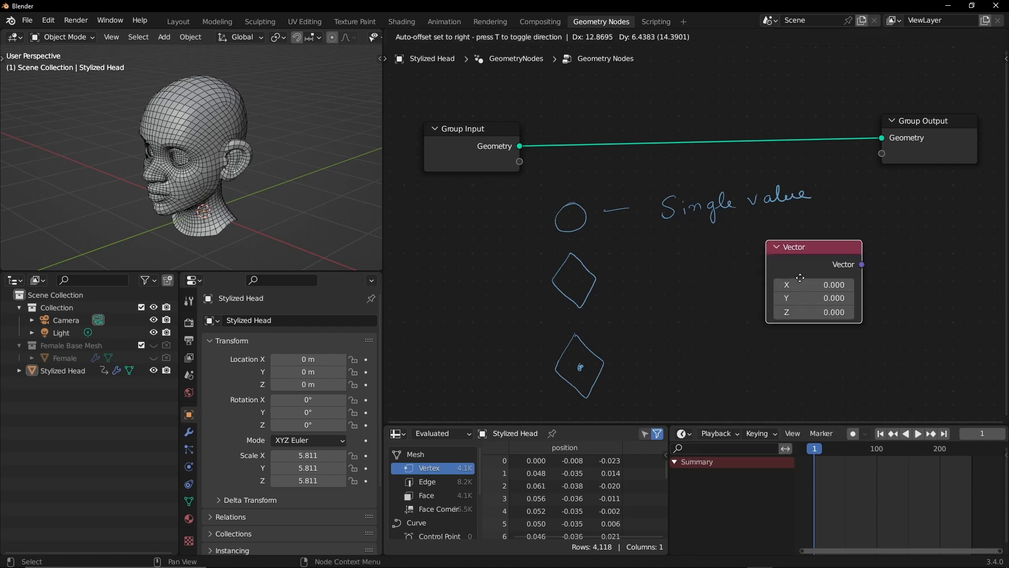
pyautogui.click(966, 218)
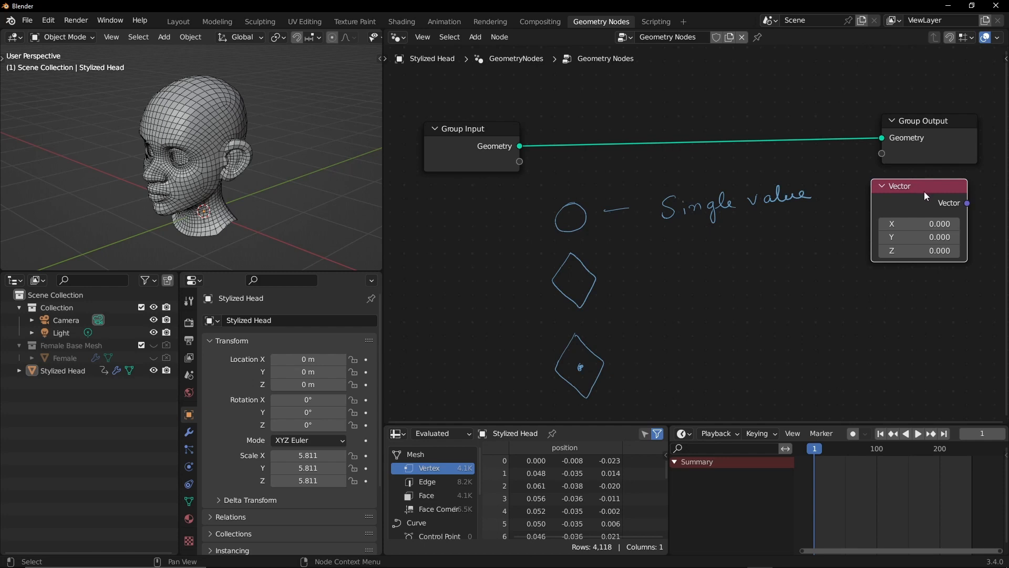
pyautogui.press('x')
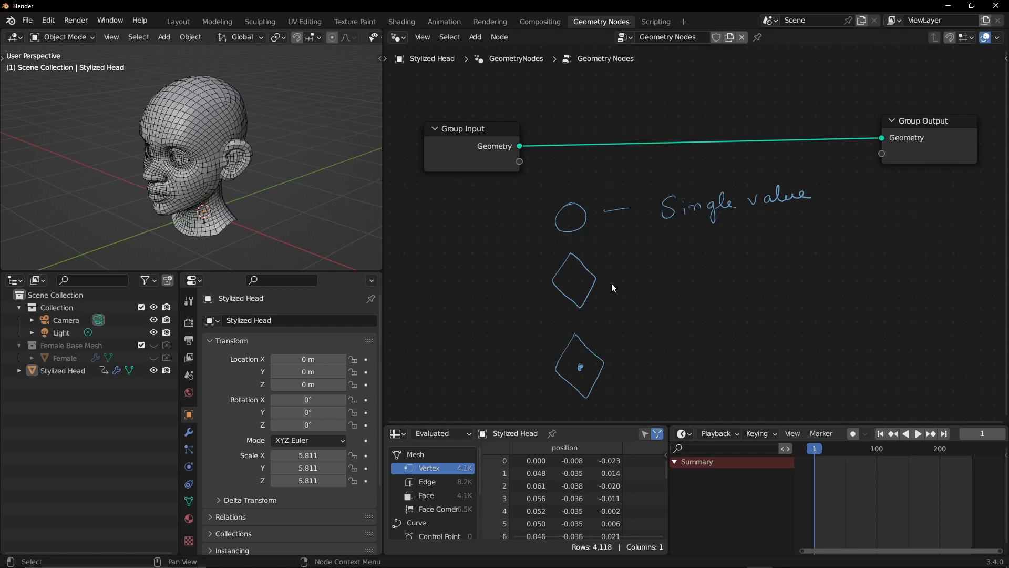
# Step: Annotate the plain diamond with a dash and the handwritten label "List of values"
pyautogui.moveTo(613, 272); pyautogui.dragTo(632, 270)
pyautogui.moveTo(671, 257)
pyautogui.mouseDown()
pyautogui.moveTo(678, 281)
pyautogui.moveTo(703, 280)
pyautogui.moveTo(713, 259)
pyautogui.moveTo(735, 259)
pyautogui.moveTo(744, 275)
pyautogui.moveTo(777, 247)
pyautogui.moveTo(795, 263)
pyautogui.moveTo(833, 255)
pyautogui.moveTo(828, 269)
pyautogui.mouseUp()
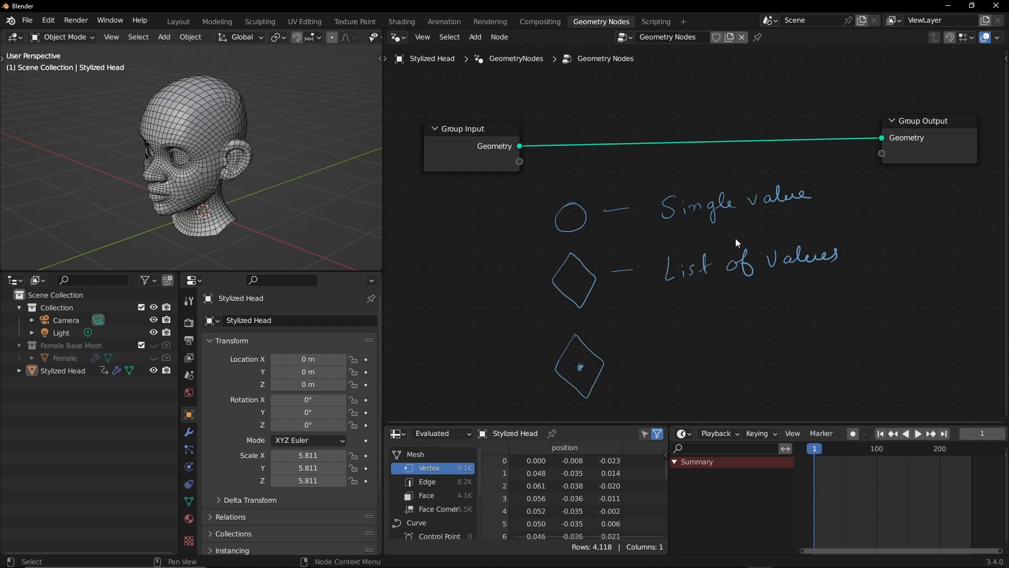
# Step: Add a Normal input node and place it beside the plain diamond, below Group Input
pyautogui.hotkey('shift', 'a')
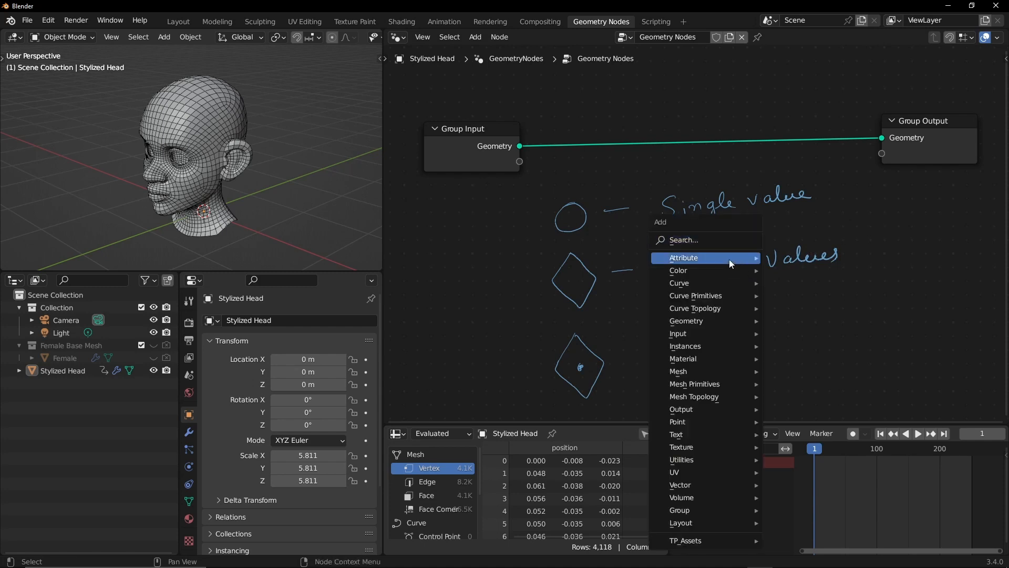
pyautogui.moveTo(703, 335)
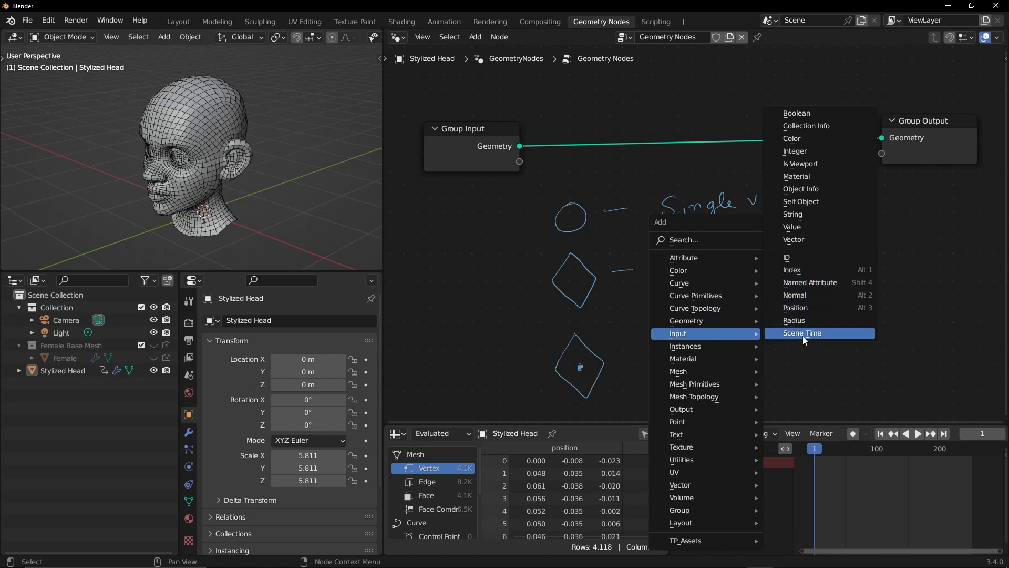
pyautogui.click(808, 298)
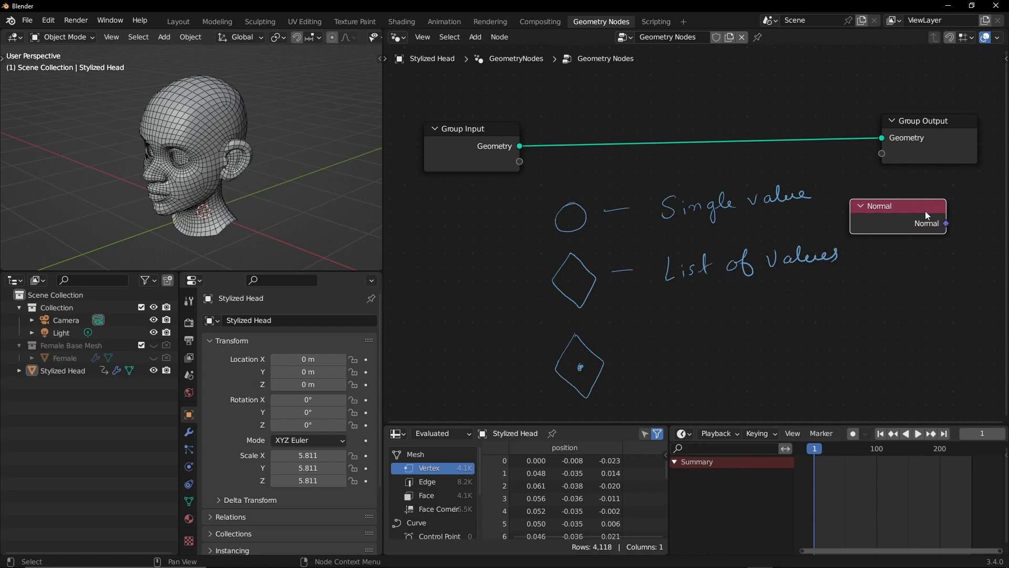
pyautogui.click(508, 280)
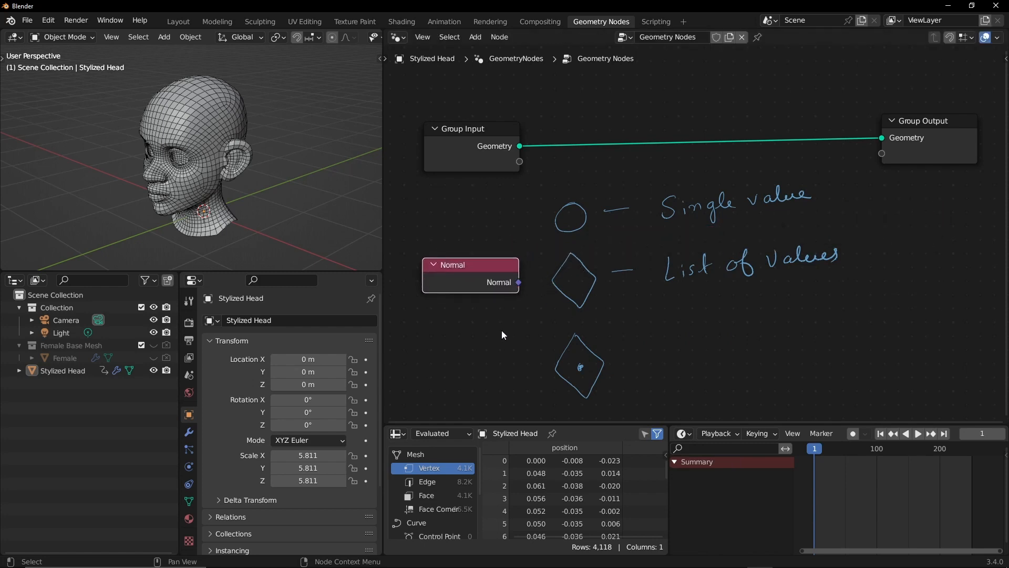
# Step: Add a Position input node and place it directly below the Normal node
pyautogui.hotkey('shift', 'a')
pyautogui.moveTo(494, 331)
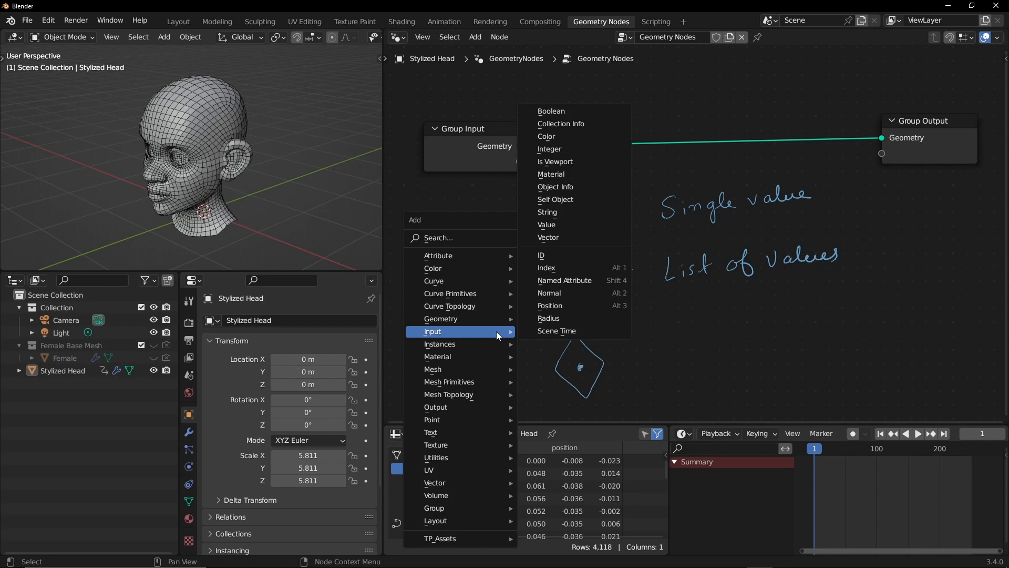
pyautogui.click(556, 308)
pyautogui.click(521, 341)
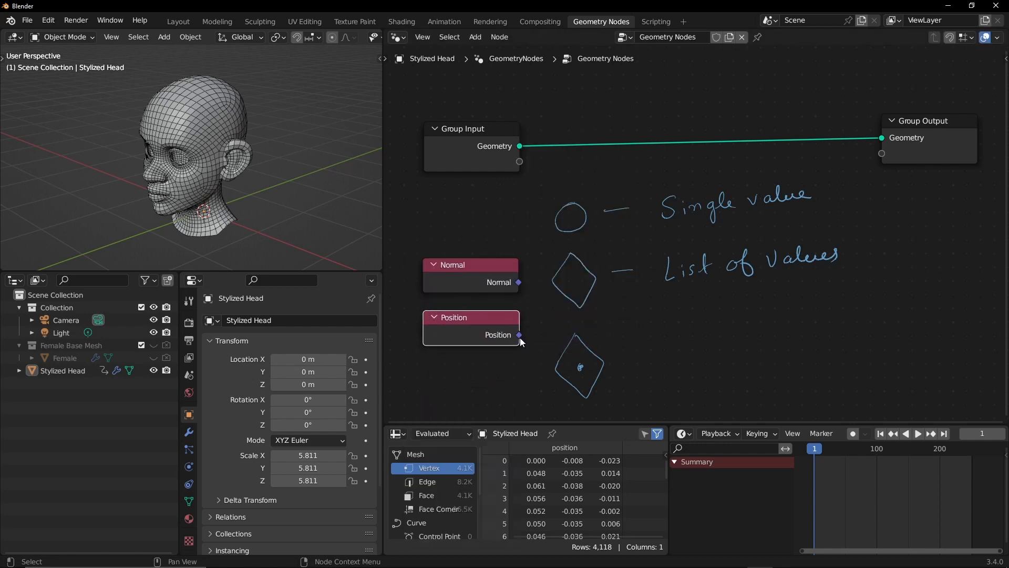
pyautogui.moveTo(519, 335); pyautogui.dragTo(581, 318)
# Step: Move the Group Input node upward and disconnect its geometry from Group Output
pyautogui.moveTo(181, 183); pyautogui.dragTo(232, 220, button='middle')
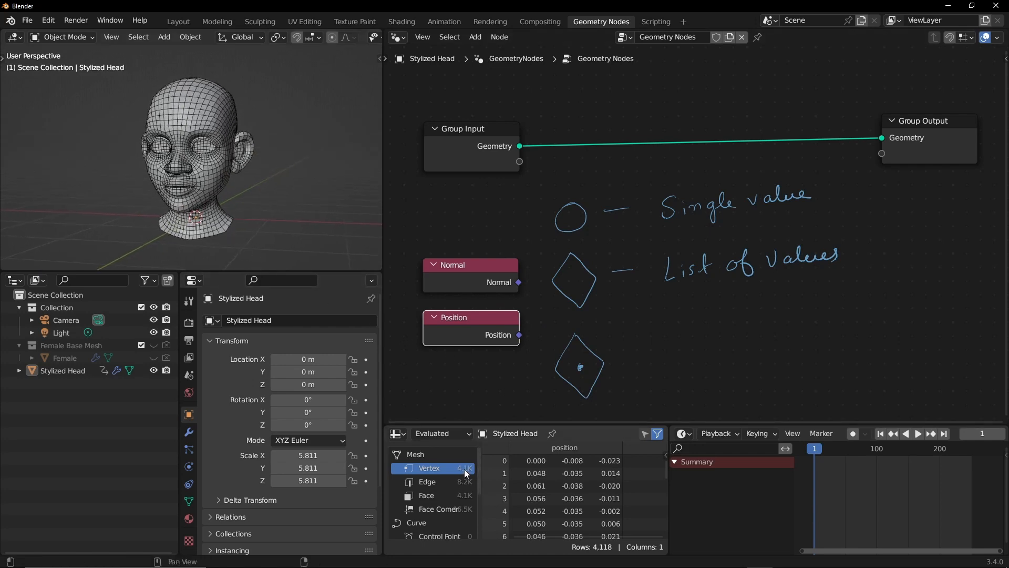
pyautogui.moveTo(579, 193); pyautogui.dragTo(621, 253, button='middle')
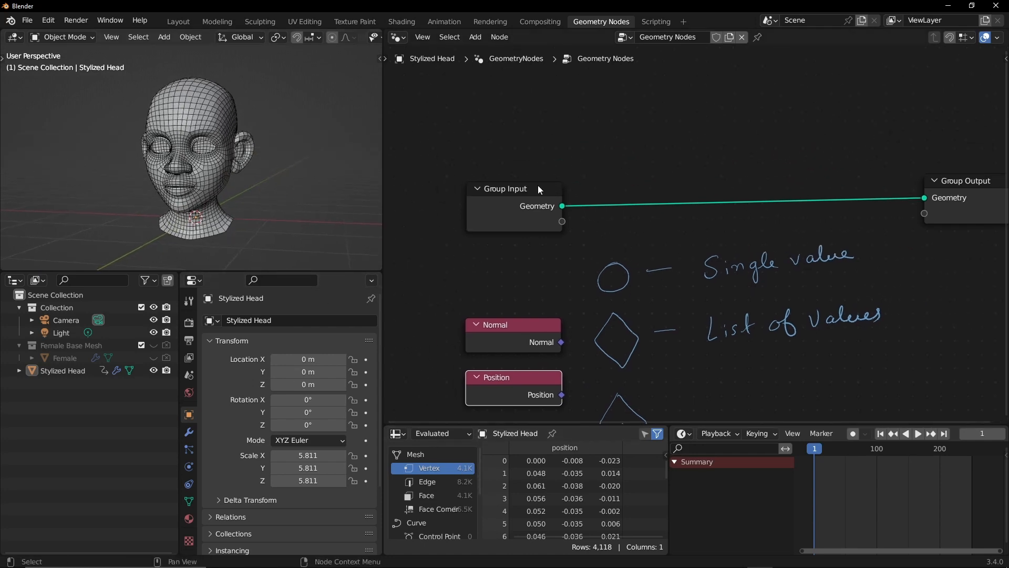
pyautogui.moveTo(547, 210); pyautogui.dragTo(531, 144)
pyautogui.moveTo(924, 198); pyautogui.dragTo(563, 207)
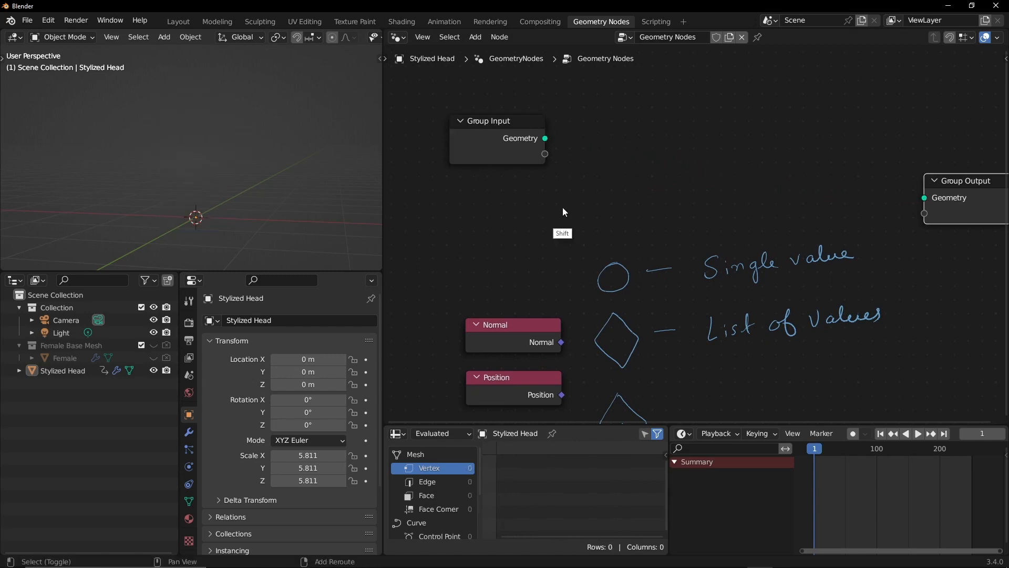
# Step: Add a Grid mesh primitive below Group Input and connect its Mesh output to the Group Output geometry
pyautogui.hotkey('shift', 'a')
pyautogui.moveTo(563, 206)
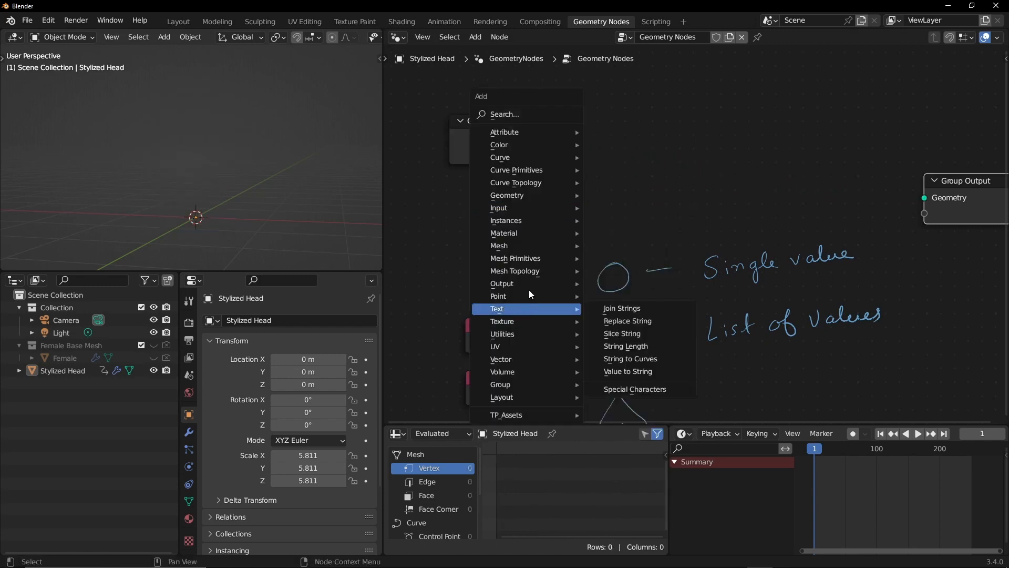
pyautogui.moveTo(550, 257)
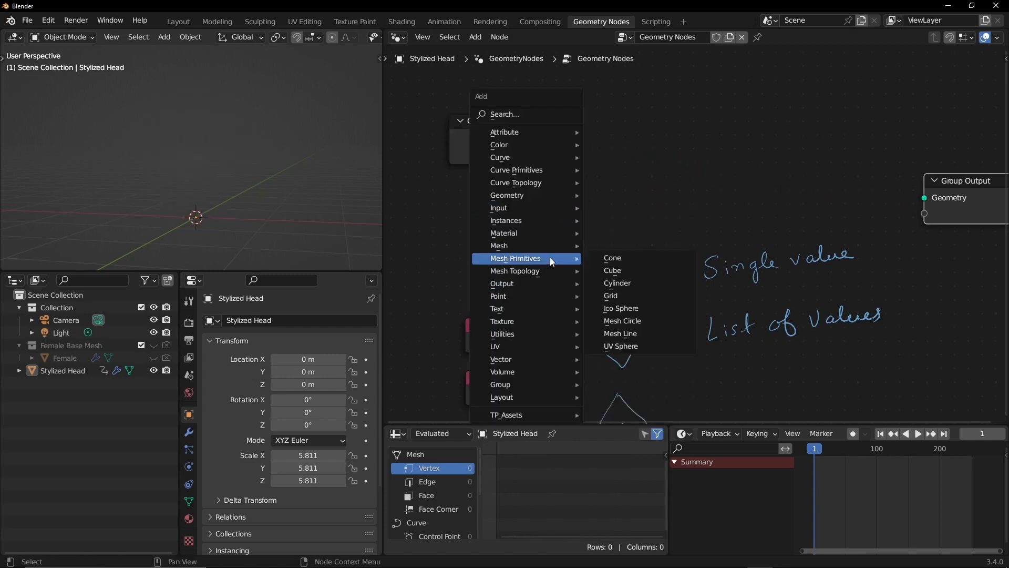
pyautogui.click(627, 297)
pyautogui.click(626, 147)
pyautogui.moveTo(673, 155)
pyautogui.mouseDown()
pyautogui.moveTo(925, 198)
pyautogui.moveTo(673, 156)
pyautogui.mouseUp()
pyautogui.moveTo(519, 147); pyautogui.dragTo(525, 109)
pyautogui.moveTo(615, 138); pyautogui.dragTo(513, 168)
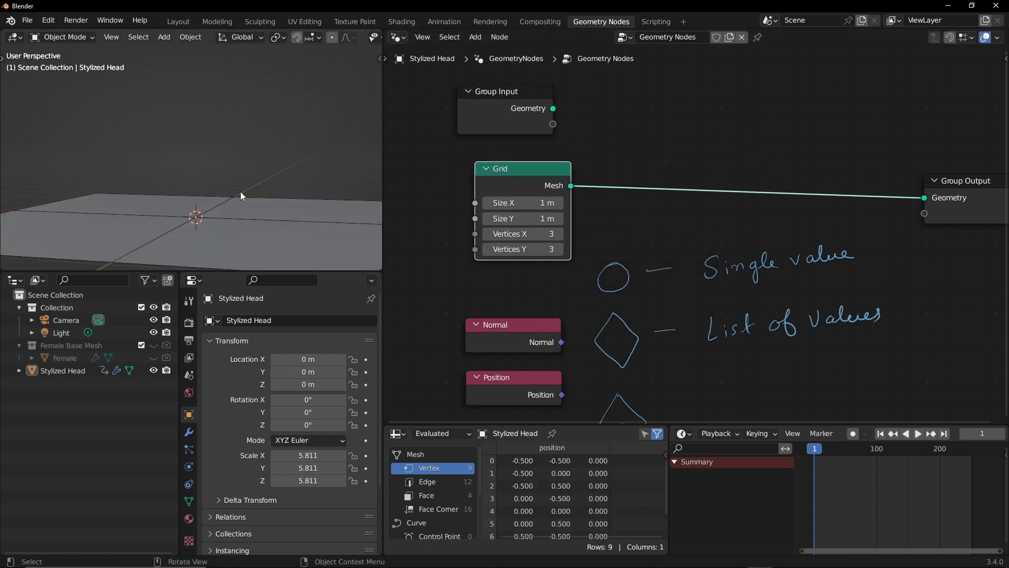
# Step: Enlarge the spreadsheet area to fit all the grid's vertex positions and nudge the Position node beneath Normal
pyautogui.moveTo(241, 196); pyautogui.dragTo(283, 230, button='middle')
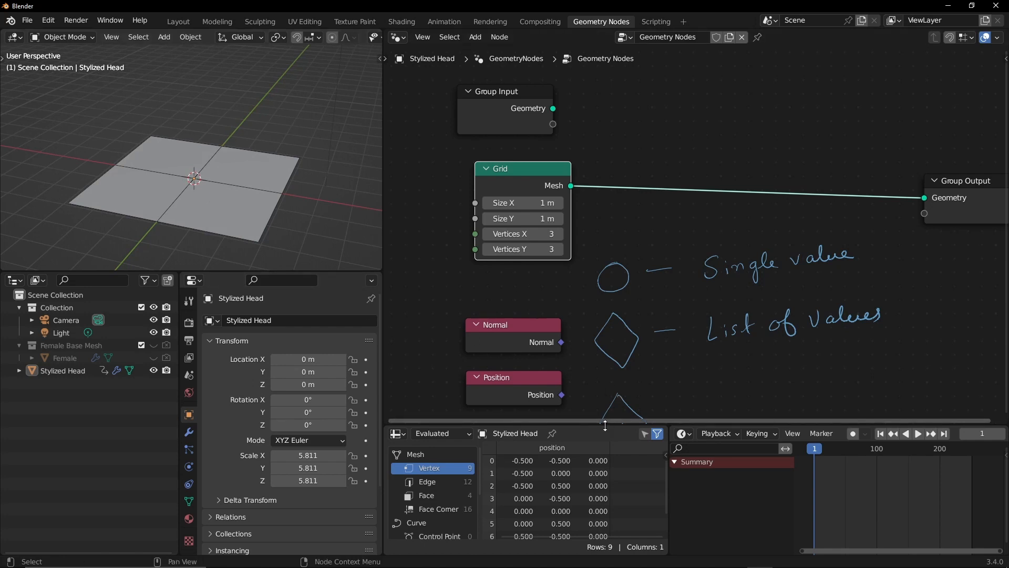
pyautogui.moveTo(606, 424); pyautogui.dragTo(608, 427)
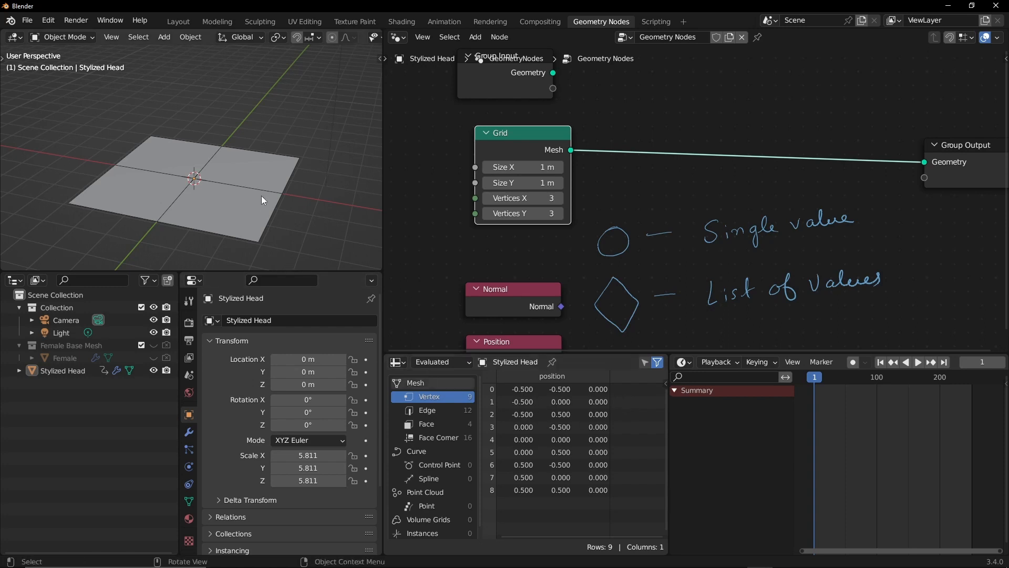
pyautogui.keyDown('shift'); pyautogui.scroll(-3, 552, 247); pyautogui.keyUp('shift')
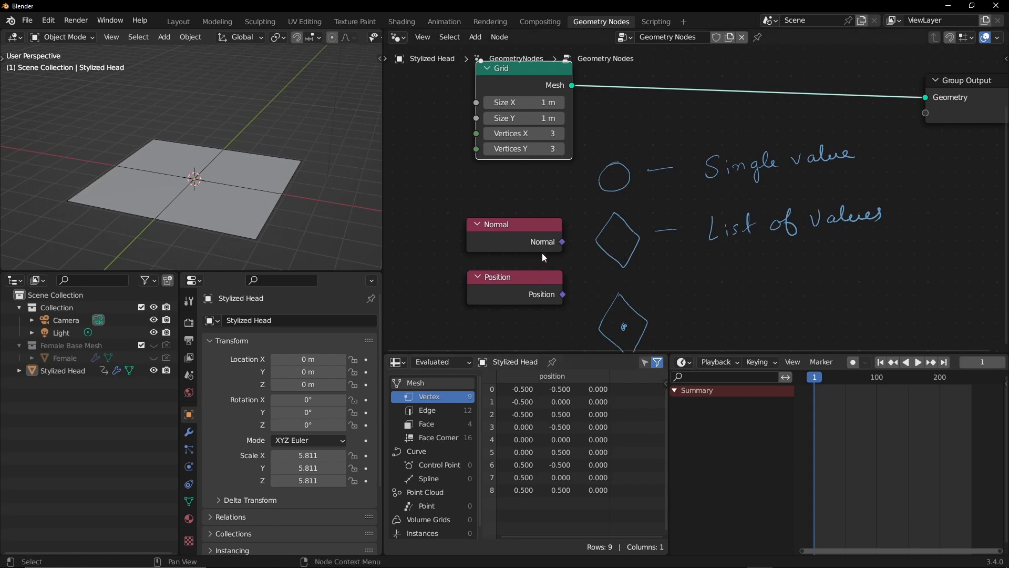
pyautogui.moveTo(517, 300); pyautogui.dragTo(820, 244)
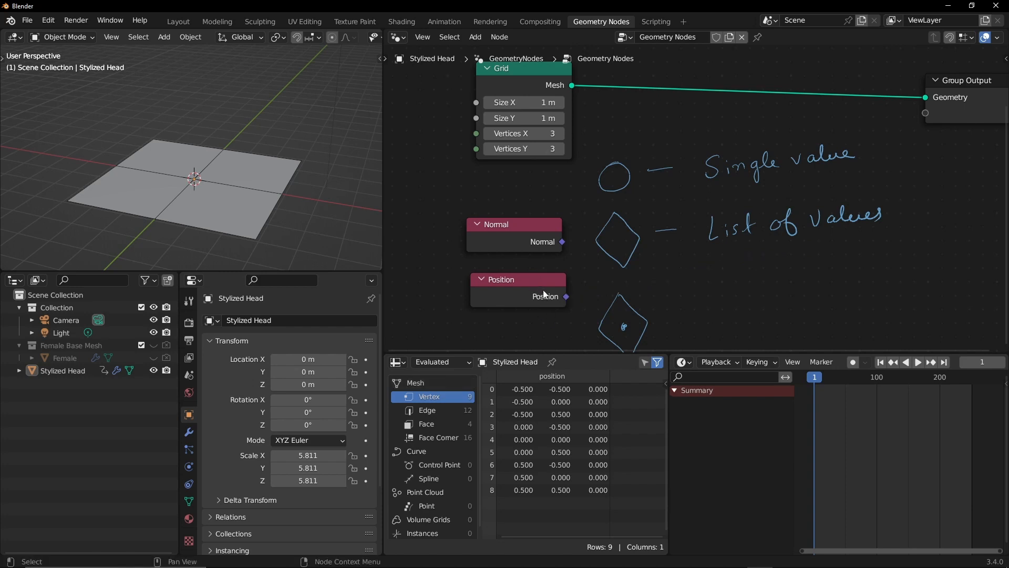
pyautogui.moveTo(545, 294); pyautogui.dragTo(538, 295)
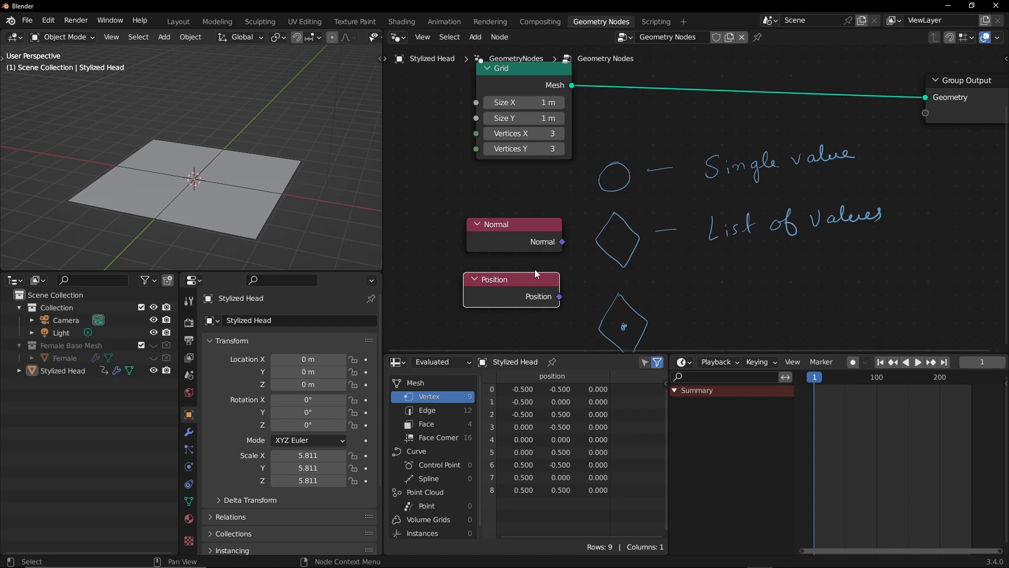
# Step: Draw a dash beside the dotted diamond annotation
pyautogui.moveTo(672, 264); pyautogui.dragTo(666, 260, button='middle')
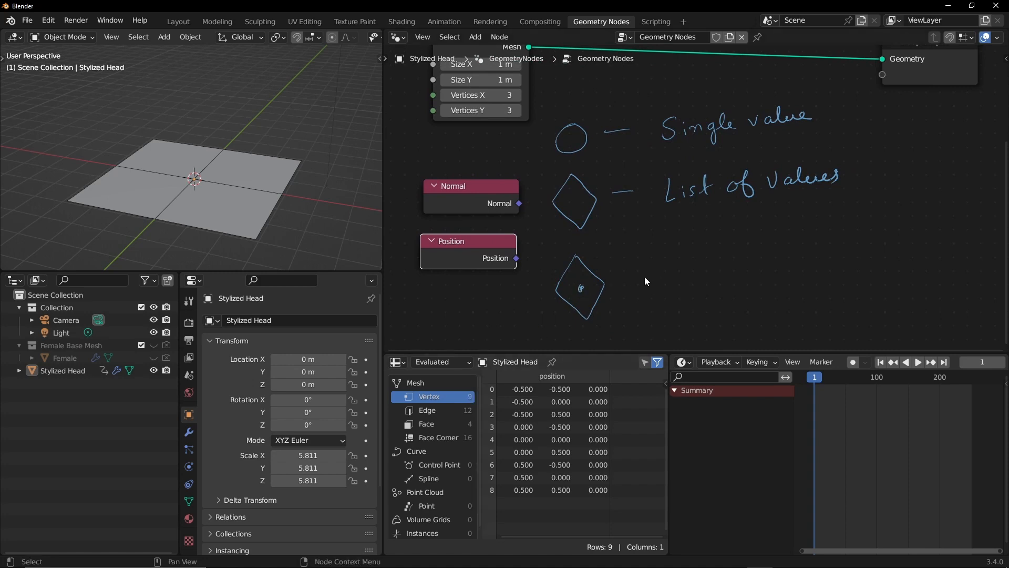
pyautogui.moveTo(648, 278); pyautogui.dragTo(633, 280)
pyautogui.moveTo(687, 274)
pyautogui.mouseDown()
pyautogui.moveTo(690, 294)
pyautogui.moveTo(727, 273)
pyautogui.moveTo(795, 261)
pyautogui.moveTo(800, 286)
pyautogui.mouseUp()
pyautogui.moveTo(702, 275); pyautogui.dragTo(824, 255)
pyautogui.moveTo(753, 308); pyautogui.dragTo(784, 305)
pyautogui.moveTo(791, 296)
pyautogui.mouseDown()
pyautogui.moveTo(792, 305)
pyautogui.moveTo(810, 290)
pyautogui.moveTo(823, 296)
pyautogui.moveTo(831, 277)
pyautogui.mouseUp()
pyautogui.moveTo(805, 287)
pyautogui.mouseDown(button='right')
pyautogui.moveTo(699, 289)
pyautogui.moveTo(819, 233)
pyautogui.moveTo(758, 309)
pyautogui.moveTo(675, 289)
pyautogui.mouseUp(button='right')
# Step: Label the dotted diamond with the handwritten annotation "Single value / List of values"
pyautogui.moveTo(579, 286); pyautogui.dragTo(582, 289)
pyautogui.moveTo(698, 261)
pyautogui.mouseDown()
pyautogui.moveTo(689, 278)
pyautogui.moveTo(735, 277)
pyautogui.moveTo(740, 259)
pyautogui.moveTo(772, 263)
pyautogui.moveTo(791, 247)
pyautogui.moveTo(818, 253)
pyautogui.mouseUp()
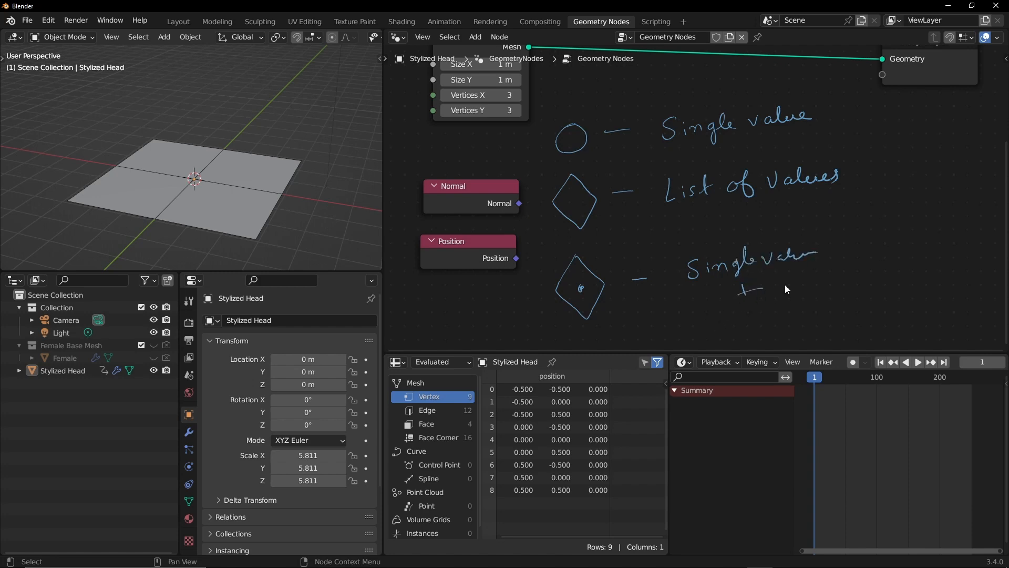
pyautogui.moveTo(747, 288); pyautogui.dragTo(749, 292)
pyautogui.moveTo(836, 236); pyautogui.dragTo(817, 275)
pyautogui.moveTo(865, 248)
pyautogui.mouseDown()
pyautogui.moveTo(872, 259)
pyautogui.moveTo(913, 241)
pyautogui.moveTo(987, 240)
pyautogui.mouseUp()
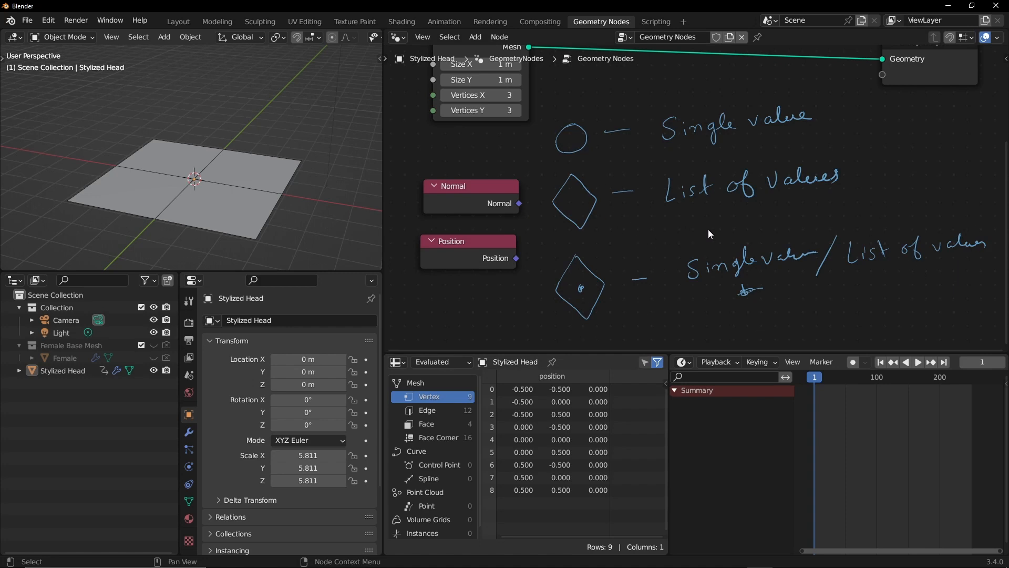
# Step: Arrange the Group Input, Grid and Group Output nodes in a row above the annotations
pyautogui.moveTo(659, 207); pyautogui.dragTo(703, 314, button='middle')
pyautogui.moveTo(699, 264); pyautogui.dragTo(699, 337, button='middle')
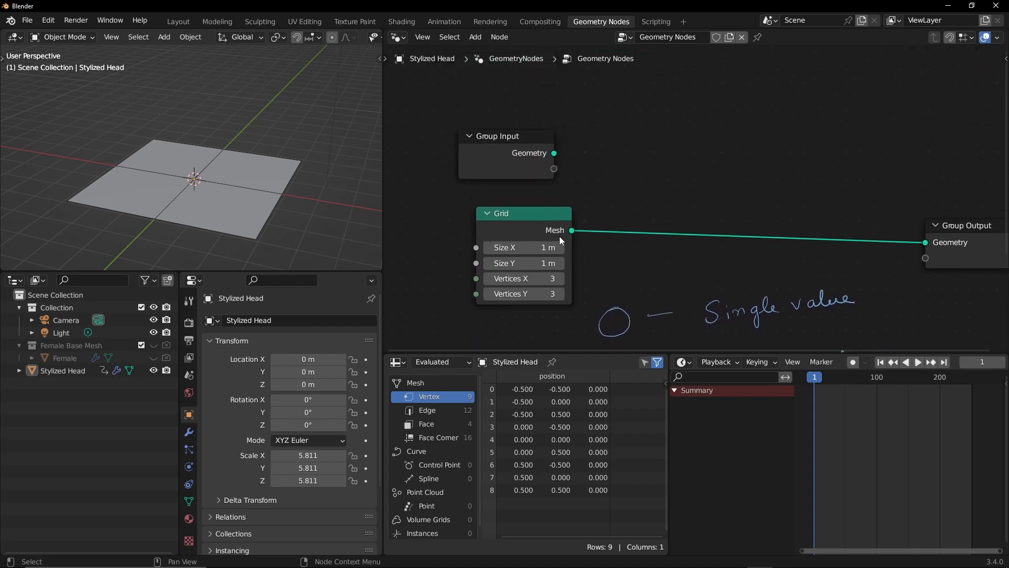
pyautogui.moveTo(548, 165); pyautogui.dragTo(466, 148)
pyautogui.moveTo(522, 223); pyautogui.dragTo(526, 133)
pyautogui.moveTo(957, 236); pyautogui.dragTo(889, 132)
pyautogui.moveTo(671, 200); pyautogui.dragTo(722, 229, button='middle')
pyautogui.moveTo(562, 158); pyautogui.dragTo(572, 128)
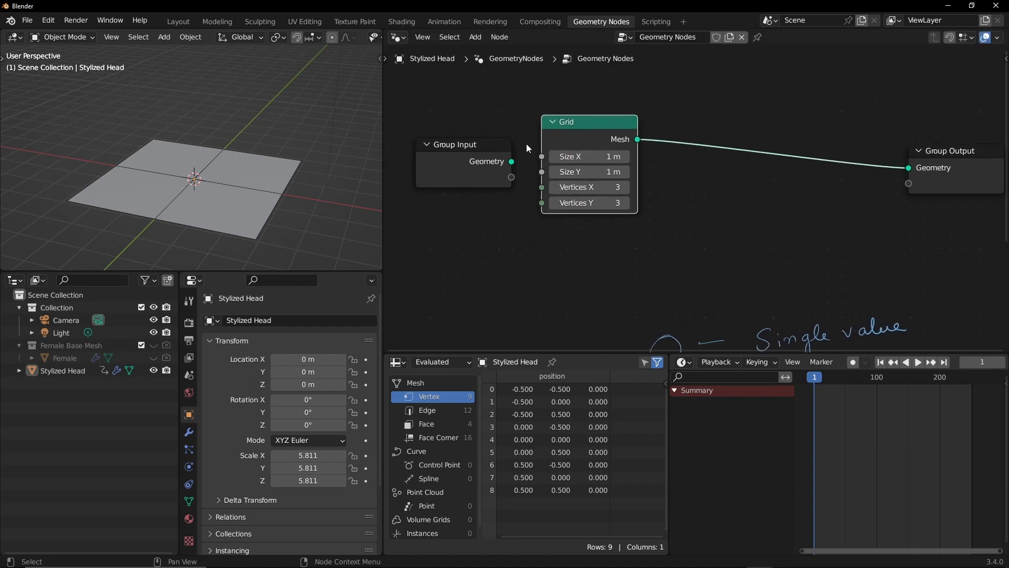
pyautogui.moveTo(460, 150)
pyautogui.mouseDown()
pyautogui.moveTo(434, 134)
pyautogui.moveTo(461, 149)
pyautogui.mouseUp()
pyautogui.moveTo(675, 239); pyautogui.dragTo(676, 210, button='middle')
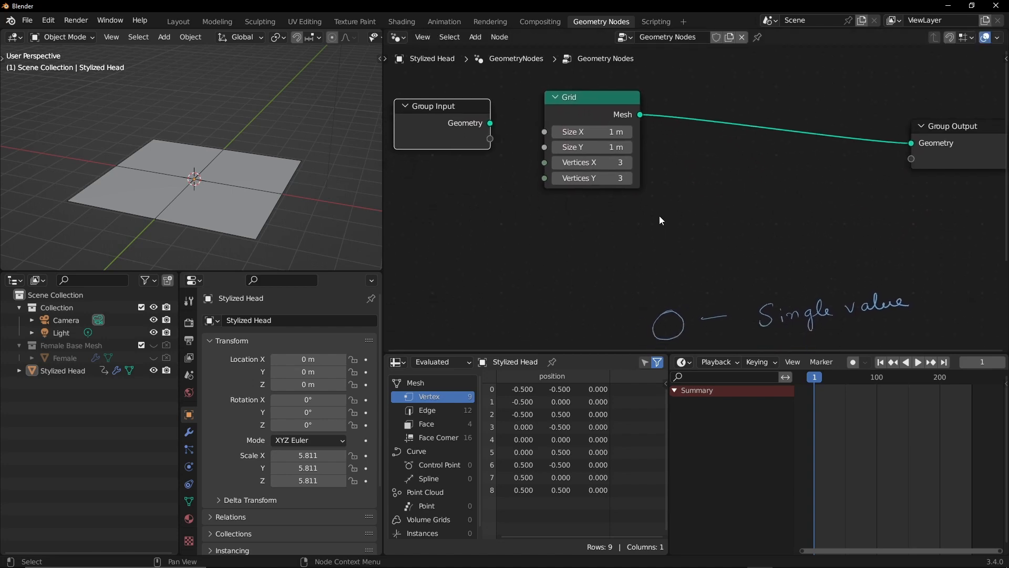
# Step: Insert a Transform node into the link between Grid and Group Output and space the nodes apart
pyautogui.hotkey('shift', 'a')
pyautogui.click(641, 74)
pyautogui.write('tra')
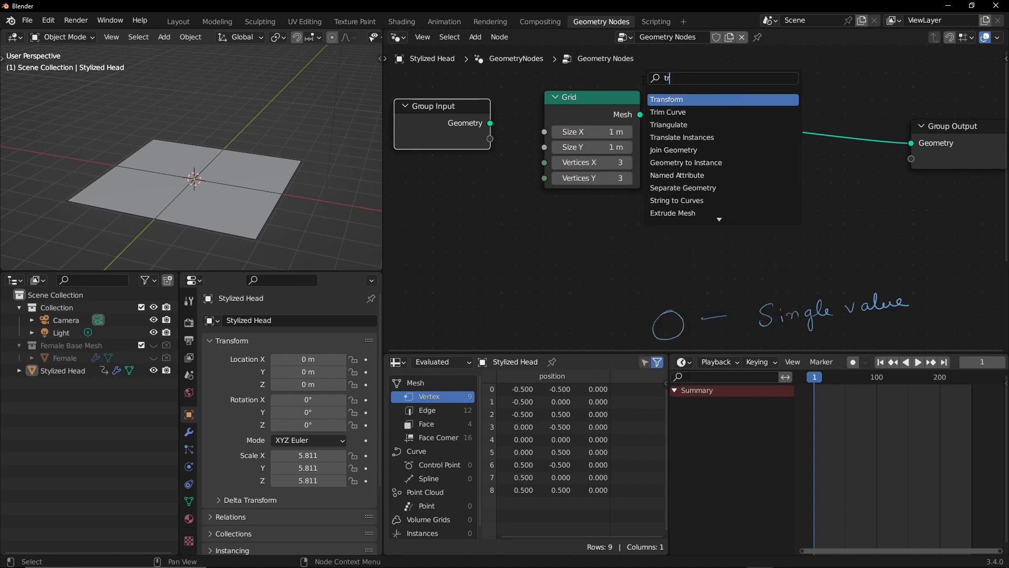
pyautogui.click(692, 102)
pyautogui.click(786, 124)
pyautogui.moveTo(676, 176); pyautogui.dragTo(610, 203, button='middle')
pyautogui.moveTo(551, 136); pyautogui.dragTo(541, 120)
pyautogui.moveTo(672, 172); pyautogui.dragTo(667, 152)
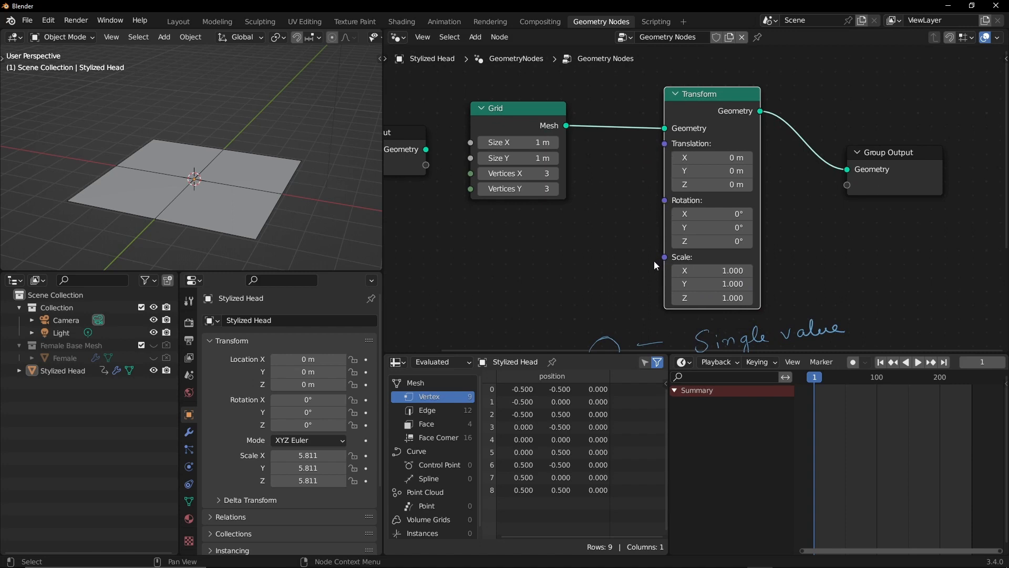
# Step: Raise the Grid node and set the Transform node's translation to X -0.4 m and Y 0.3 m
pyautogui.moveTo(565, 175); pyautogui.dragTo(565, 154)
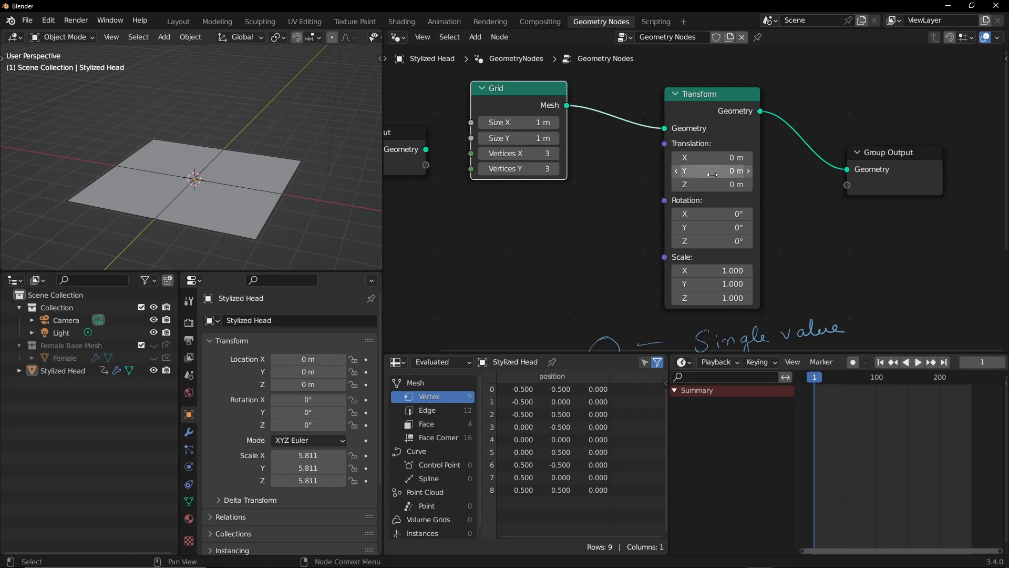
pyautogui.moveTo(714, 158); pyautogui.dragTo(660, 160)
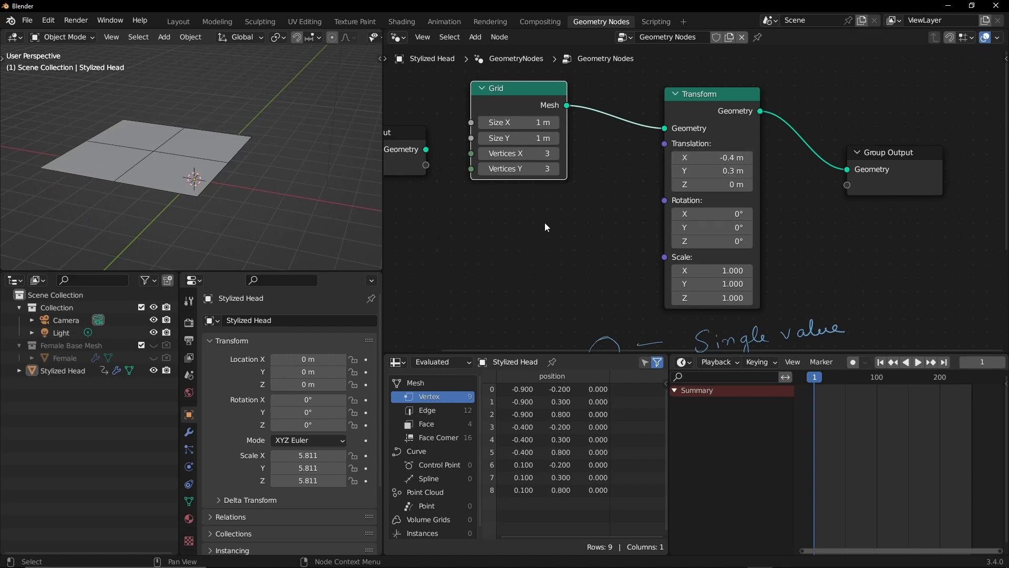
# Step: Add a Vector node below Grid, connect it to the Transform's Translation input and set its X to -0.300
pyautogui.hotkey('shift', 'a')
pyautogui.write('vec')
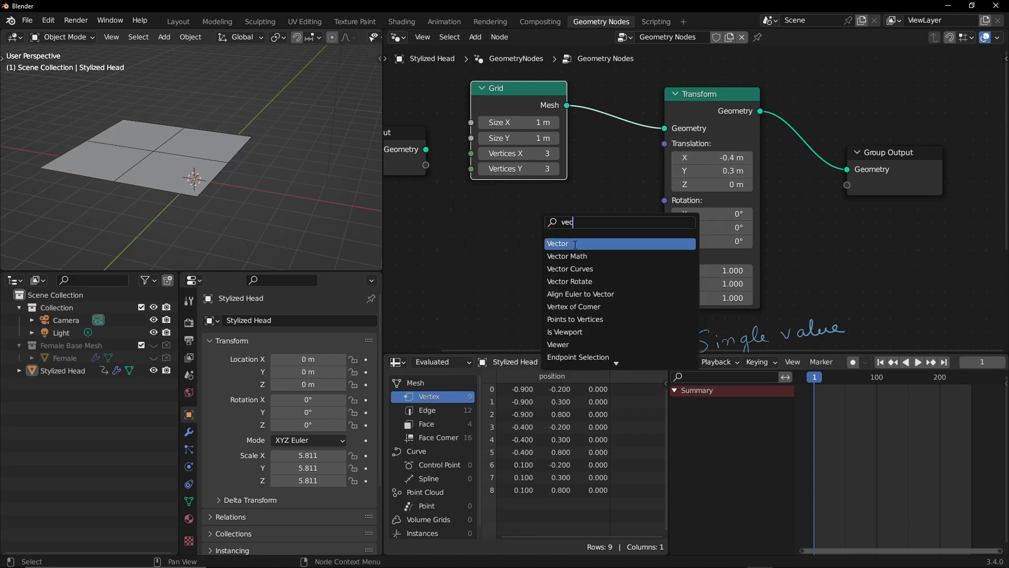
pyautogui.click(575, 245)
pyautogui.click(585, 231)
pyautogui.moveTo(581, 227); pyautogui.dragTo(664, 143)
pyautogui.moveTo(525, 209); pyautogui.dragTo(518, 207)
pyautogui.moveTo(530, 246)
pyautogui.mouseDown()
pyautogui.moveTo(557, 248)
pyautogui.moveTo(542, 247)
pyautogui.mouseUp()
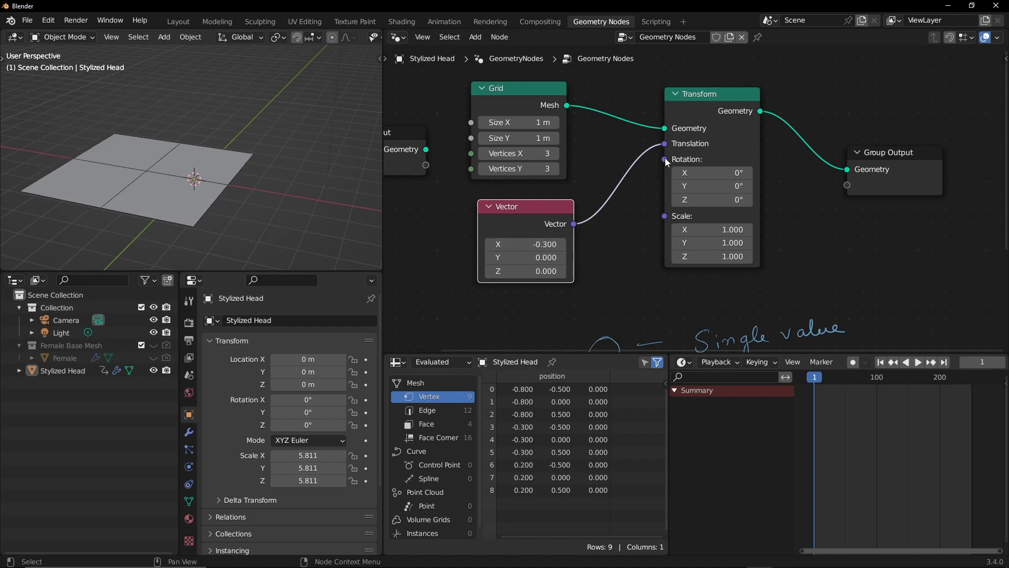
# Step: Disconnect the Vector node from the Transform's Translation input and delete it
pyautogui.moveTo(664, 143); pyautogui.dragTo(605, 178)
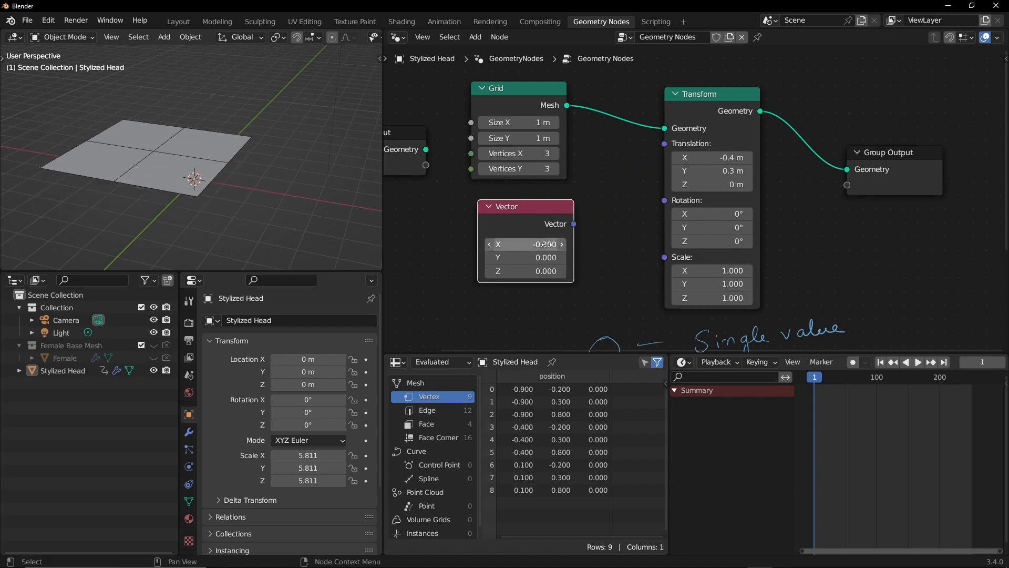
pyautogui.press('x')
pyautogui.hotkey('shift', 'a')
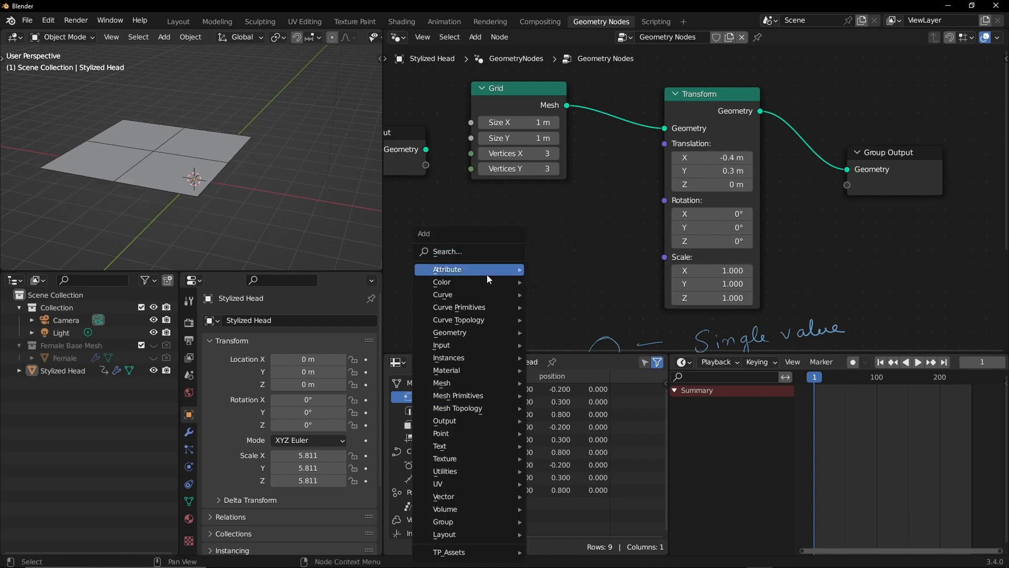
pyautogui.press('Escape')
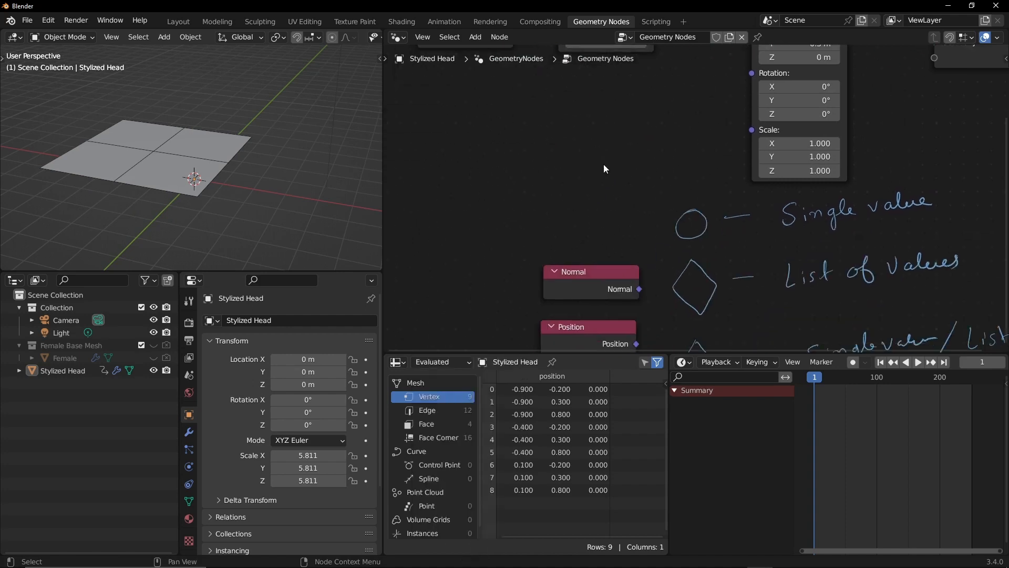
# Step: Bring the Position node up below the Grid node and try to connect it to the Transform's Translation input
pyautogui.moveTo(587, 342); pyautogui.dragTo(587, 298)
pyautogui.click(634, 169)
pyautogui.moveTo(670, 102); pyautogui.dragTo(599, 256, button='middle')
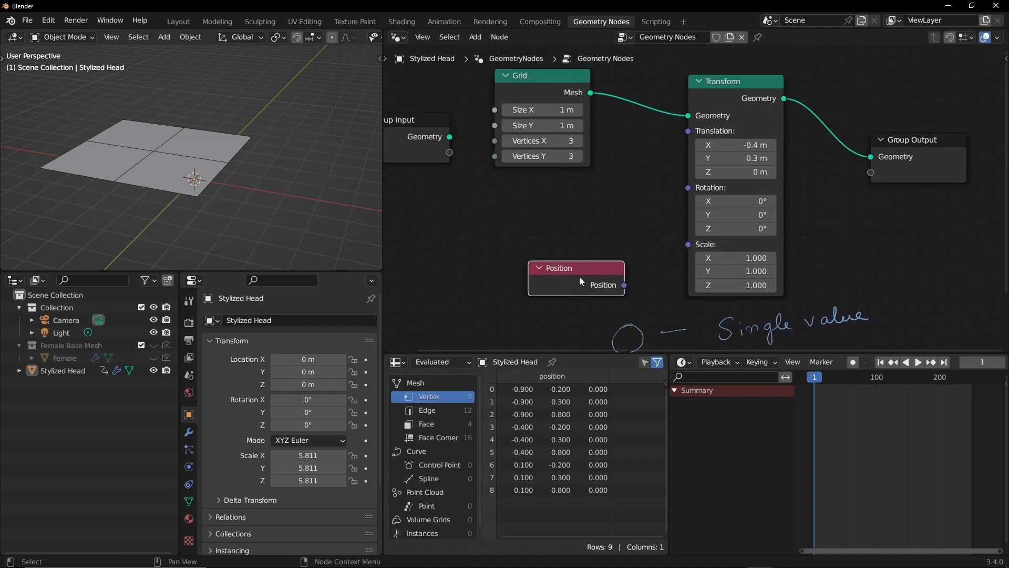
pyautogui.press('g')
pyautogui.click(573, 265)
pyautogui.moveTo(577, 232); pyautogui.dragTo(688, 131)
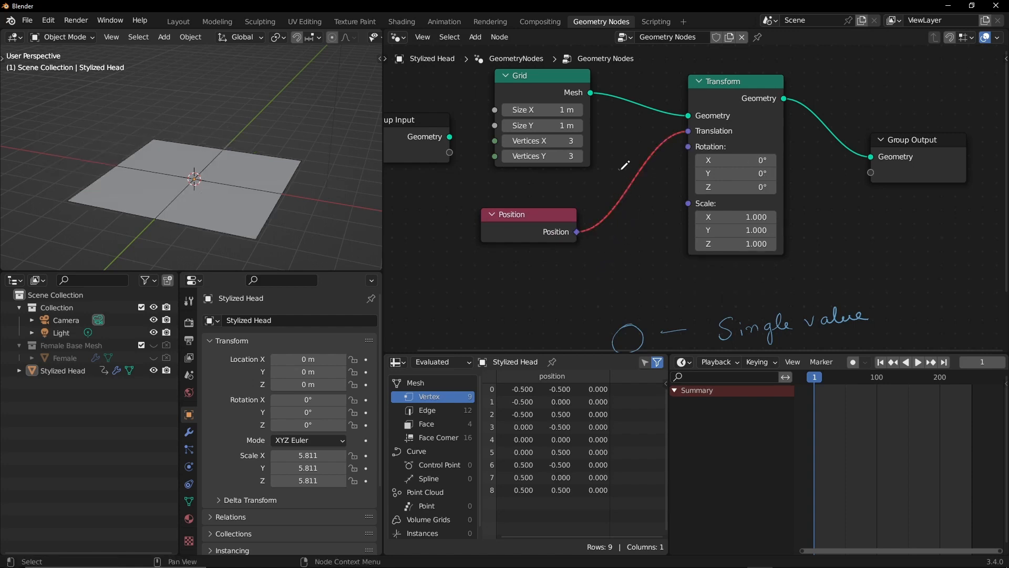
# Step: Cut the link between the Position node and the Transform's Translation input, and move Position closer to Grid
pyautogui.moveTo(637, 159); pyautogui.dragTo(634, 203)
pyautogui.moveTo(619, 168); pyautogui.dragTo(652, 210)
pyautogui.keyDown('ctrl'); pyautogui.moveTo(629, 188); pyautogui.dragTo(617, 236, button='right'); pyautogui.keyUp('ctrl')
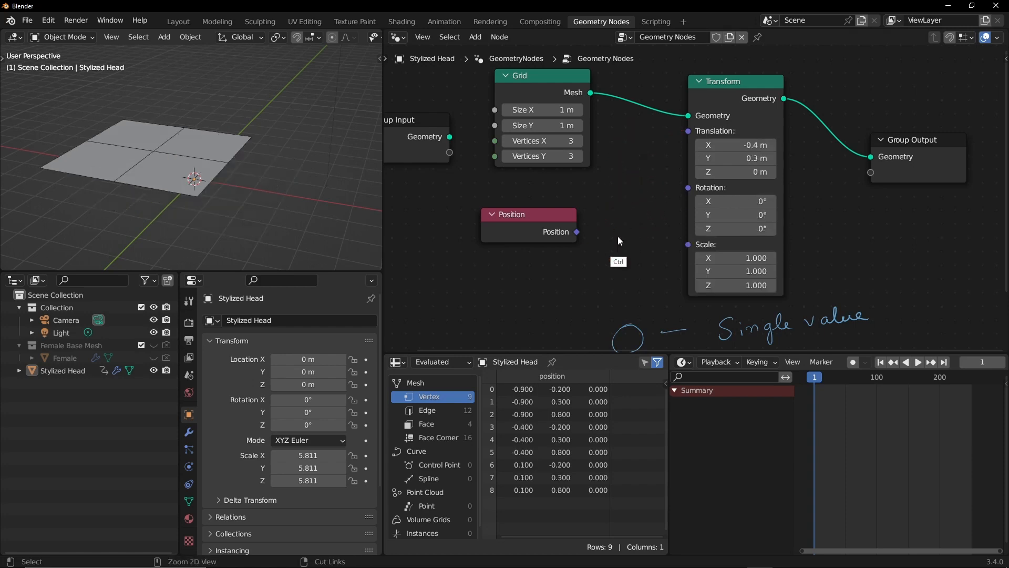
pyautogui.moveTo(596, 254); pyautogui.dragTo(582, 256, button='middle')
pyautogui.moveTo(548, 241); pyautogui.dragTo(549, 222)
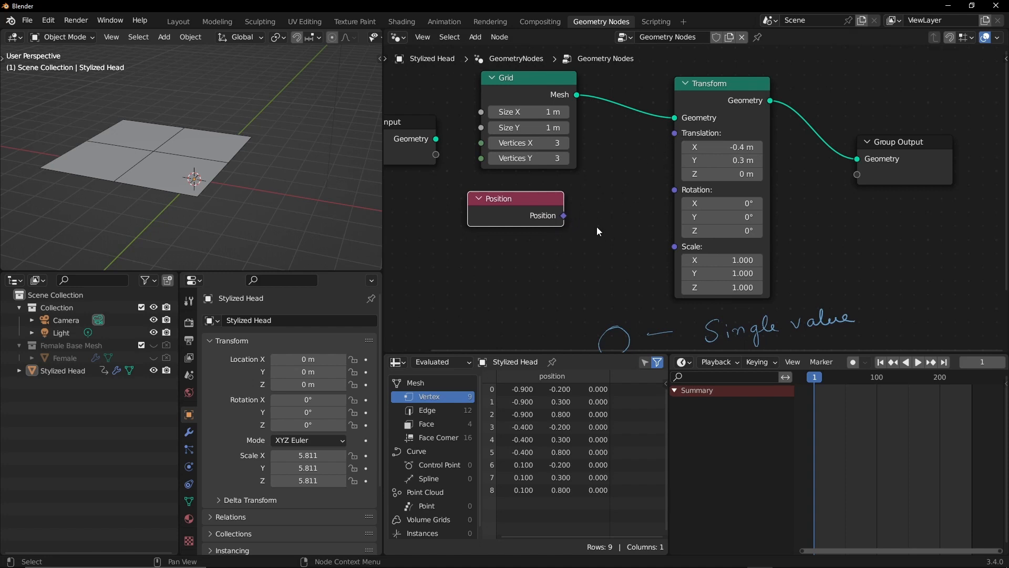
# Step: Remove the Transform node while keeping the geometry link, and insert a Set Position node between Grid and Group Output
pyautogui.moveTo(706, 99); pyautogui.dragTo(699, 96)
pyautogui.hotkey('ctrl', 'x')
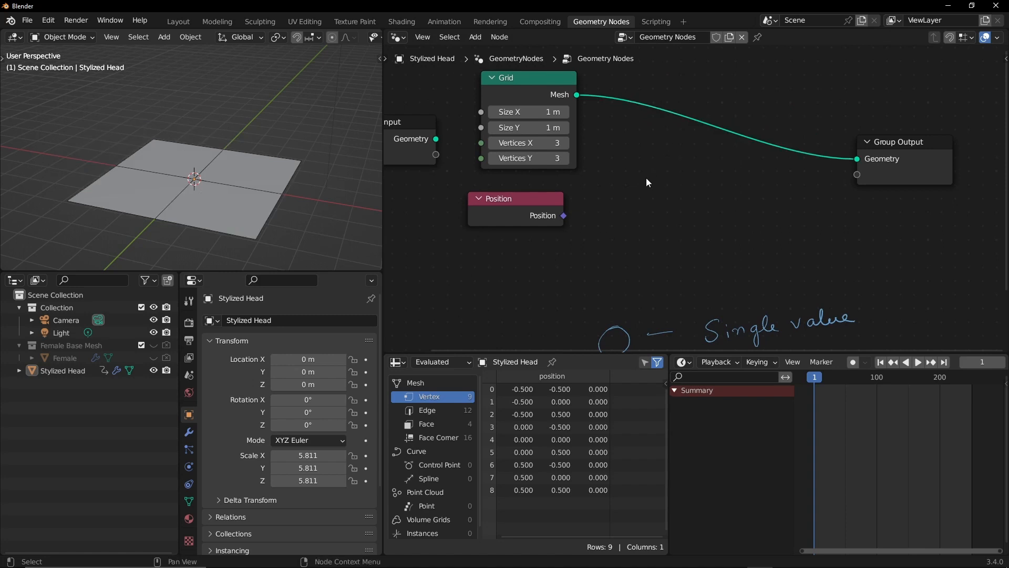
pyautogui.hotkey('shift', 'a')
pyautogui.click(645, 179)
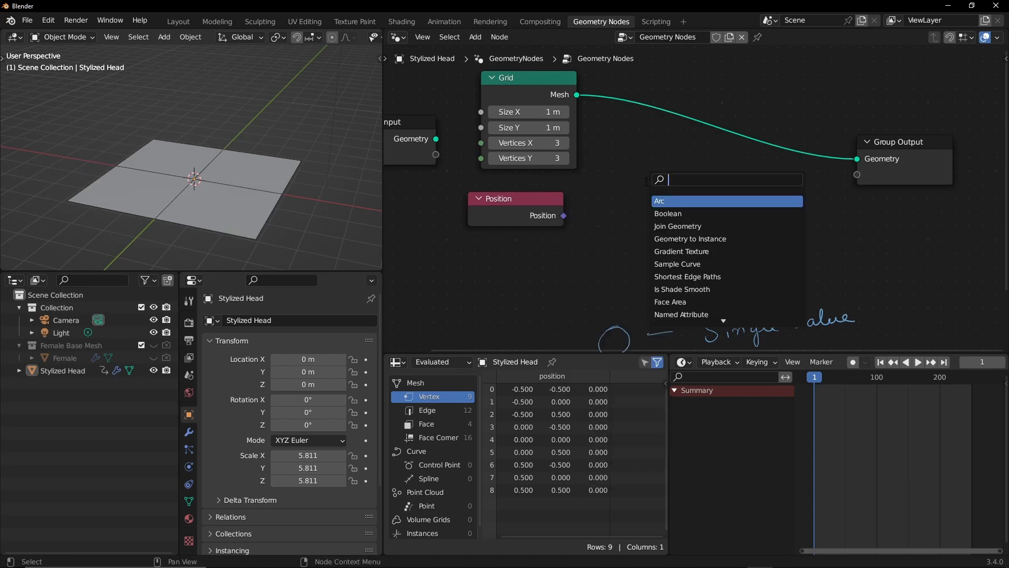
pyautogui.write('set')
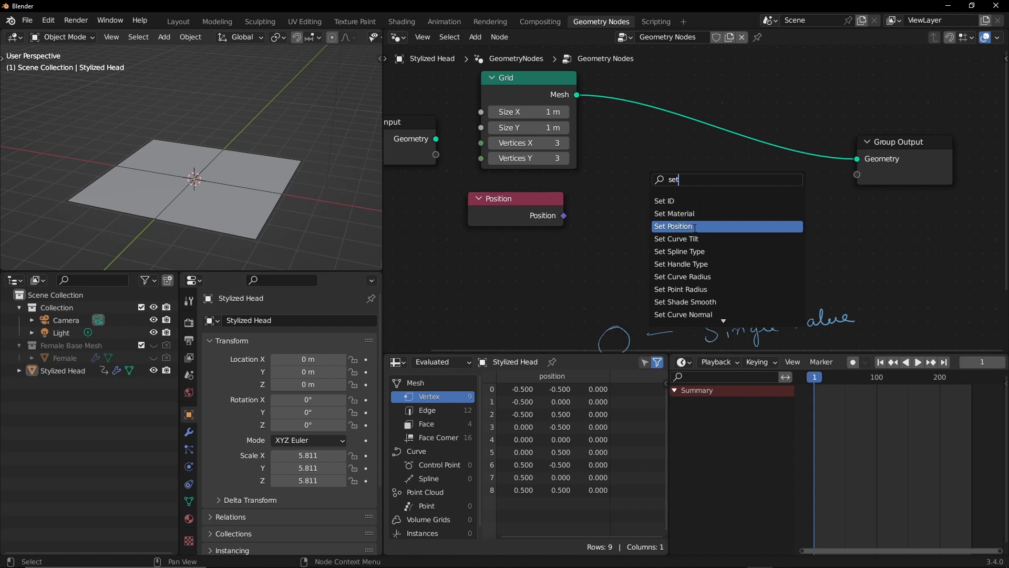
pyautogui.click(695, 228)
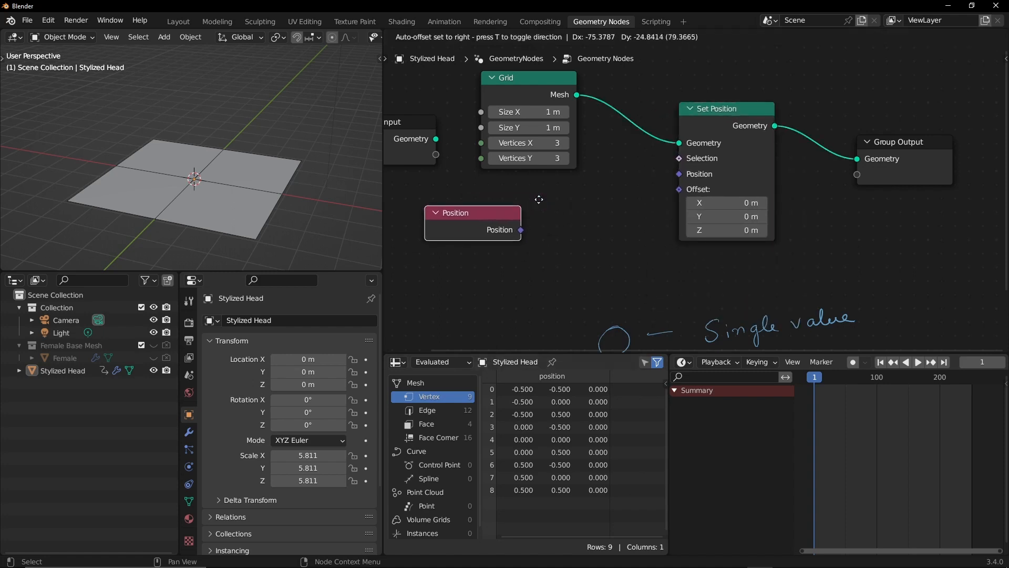
pyautogui.click(534, 201)
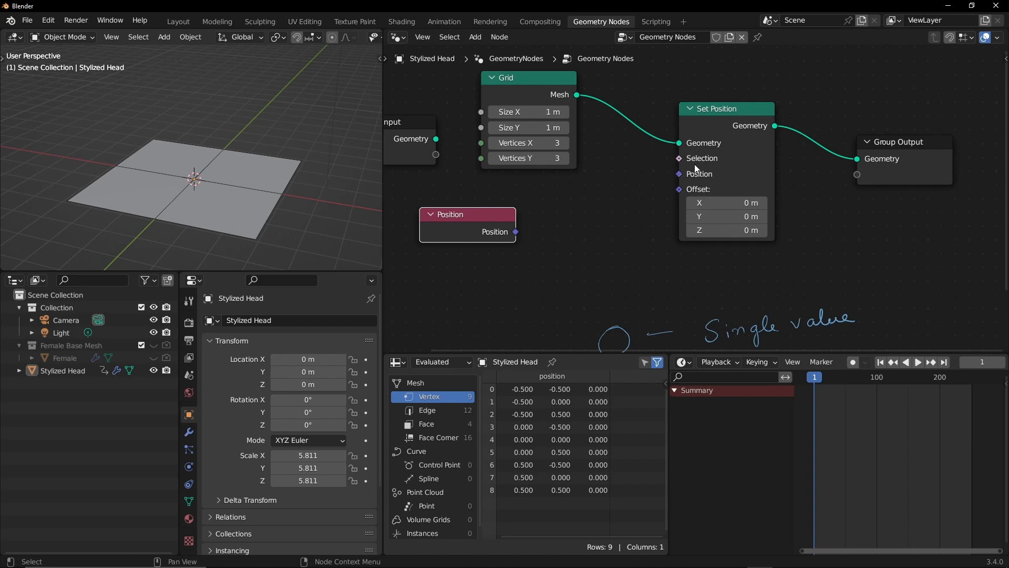
# Step: Connect the Position node to the Position input of Set Position and place it below Grid
pyautogui.moveTo(679, 174); pyautogui.dragTo(551, 209)
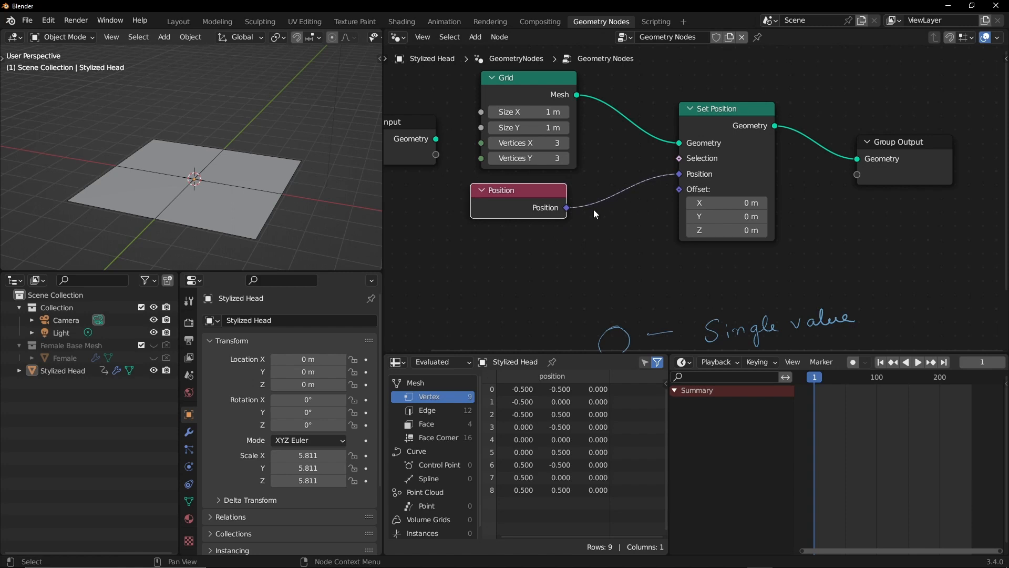
pyautogui.press('g')
pyautogui.click(552, 214)
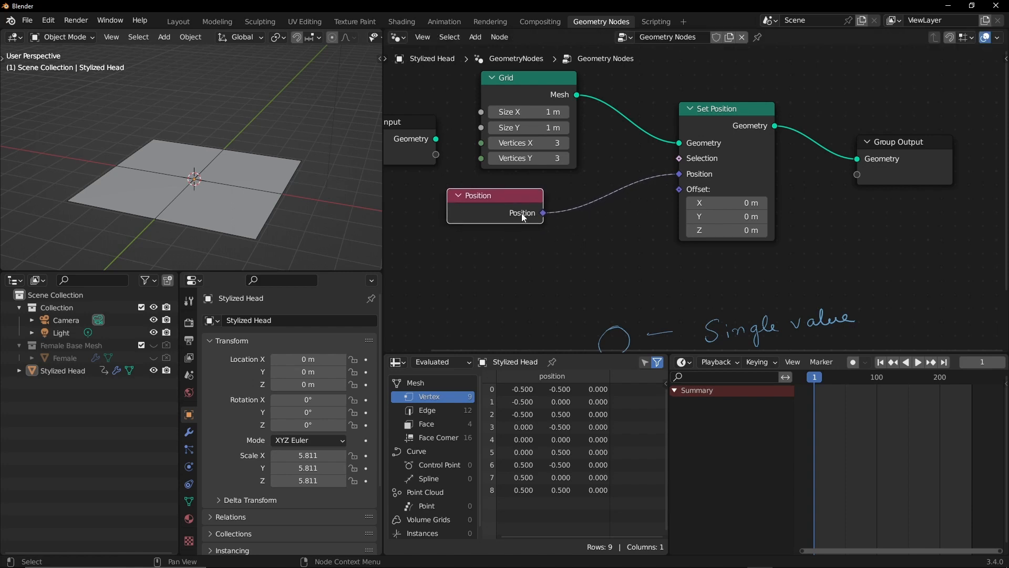
# Step: Insert a Vector Math Add node between Position and Set Position, with its second vector set to -1.000, 0.200, 0.000
pyautogui.hotkey('shift', 'a')
pyautogui.click(579, 181)
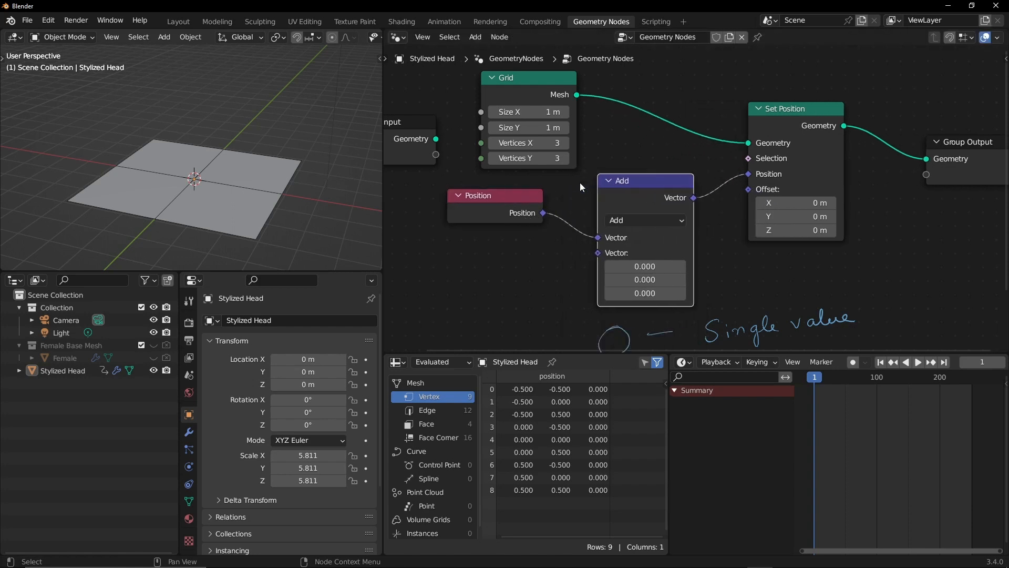
pyautogui.moveTo(644, 208); pyautogui.dragTo(644, 204)
pyautogui.moveTo(646, 265)
pyautogui.mouseDown()
pyautogui.moveTo(612, 265)
pyautogui.moveTo(655, 276)
pyautogui.mouseUp()
pyautogui.moveTo(652, 178); pyautogui.dragTo(650, 182)
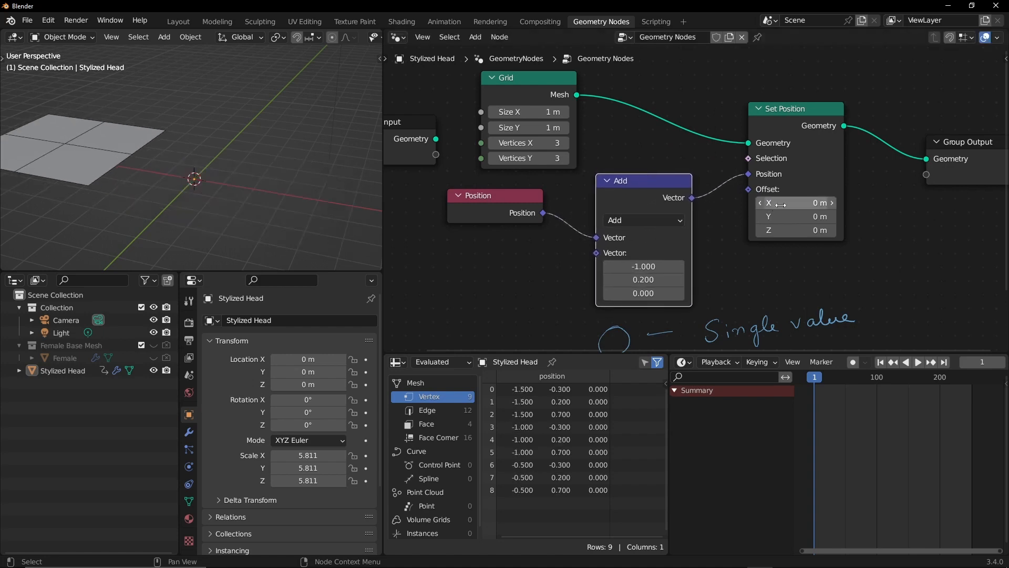
pyautogui.click(651, 220)
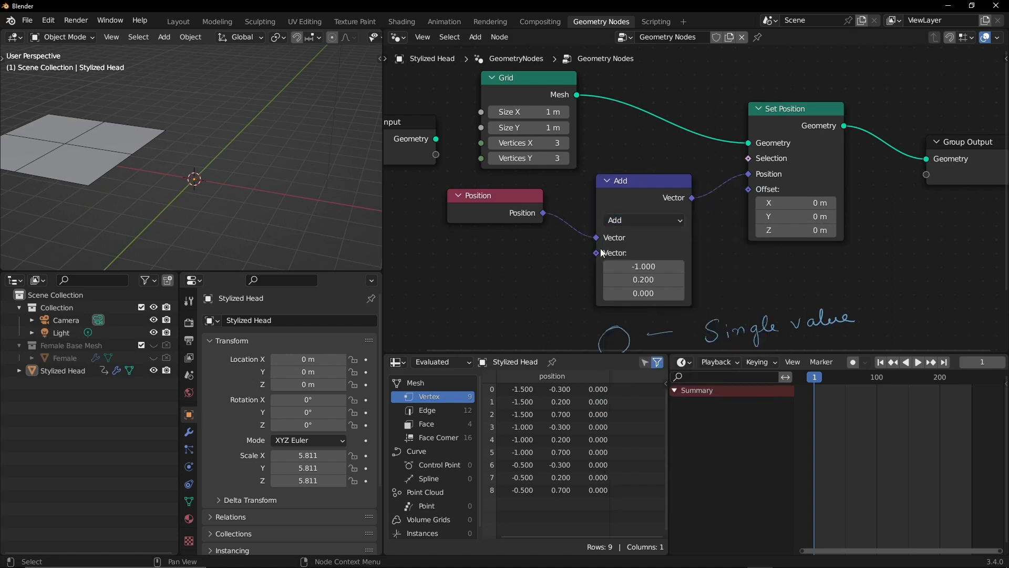
# Step: Remove the Add node while keeping Position linked to Set Position, and move the two nodes closer together
pyautogui.moveTo(597, 237); pyautogui.dragTo(646, 229)
pyautogui.press('x')
pyautogui.moveTo(515, 200); pyautogui.dragTo(582, 193)
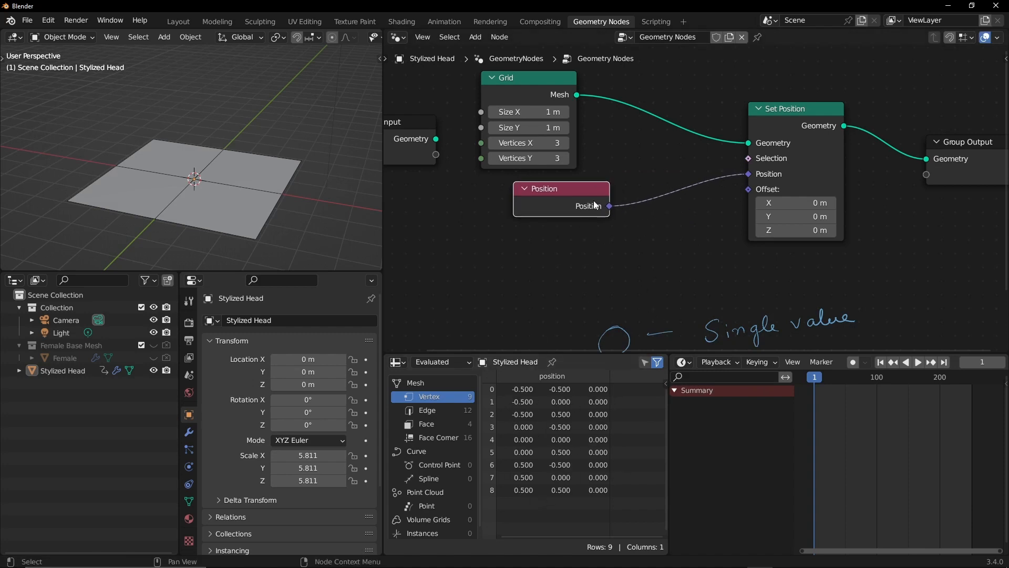
pyautogui.moveTo(595, 201); pyautogui.dragTo(560, 201)
pyautogui.moveTo(796, 133); pyautogui.dragTo(742, 128)
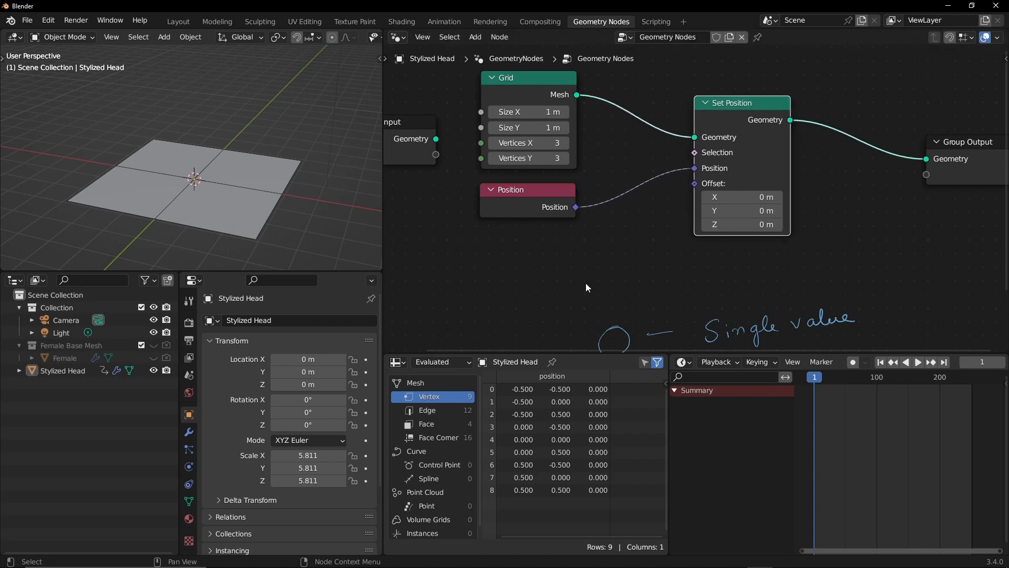
# Step: Disconnect the Position node from Set Position and set all three Offset values to 0 m
pyautogui.moveTo(694, 168); pyautogui.dragTo(574, 310)
pyautogui.moveTo(745, 119); pyautogui.dragTo(751, 110)
pyautogui.moveTo(747, 188); pyautogui.dragTo(764, 225)
pyautogui.write('0')
pyautogui.press('Return')
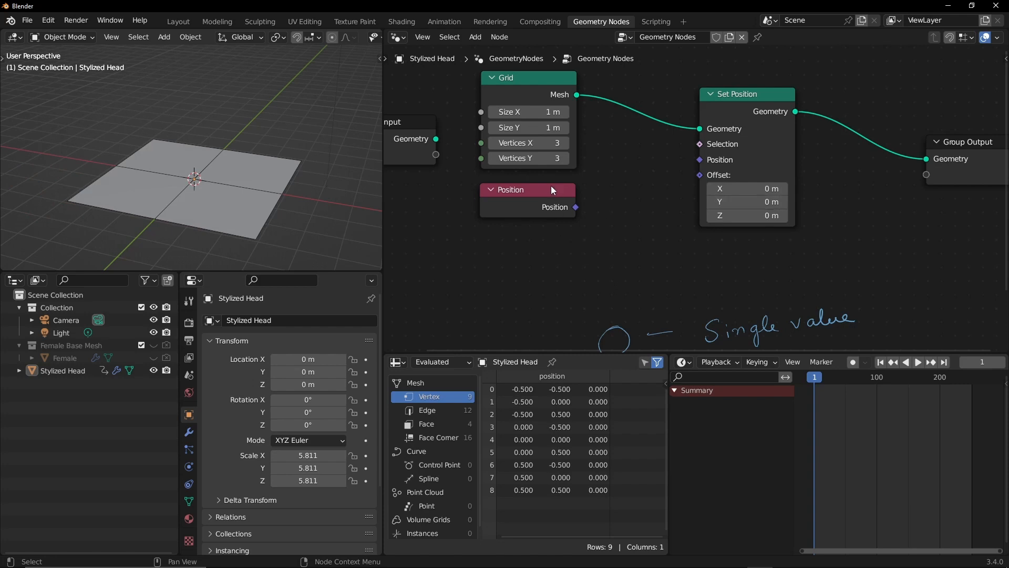
# Step: Lower the Position and Set Position nodes, and set the Set Position node's Offset X to -0.7 m
pyautogui.moveTo(552, 191); pyautogui.dragTo(571, 211)
pyautogui.moveTo(746, 99); pyautogui.dragTo(744, 121)
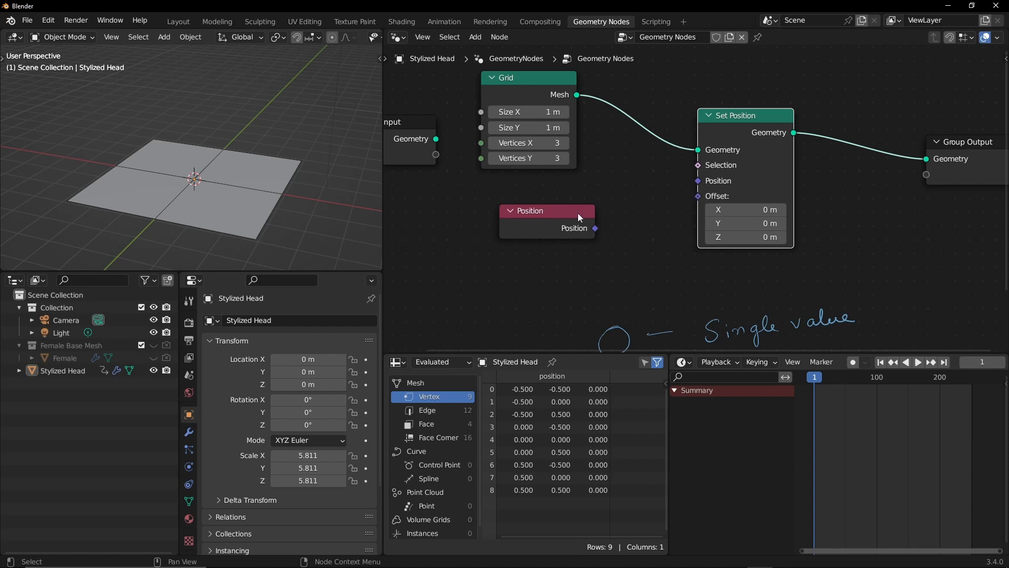
pyautogui.moveTo(699, 156)
pyautogui.moveTo(749, 209); pyautogui.dragTo(595, 213)
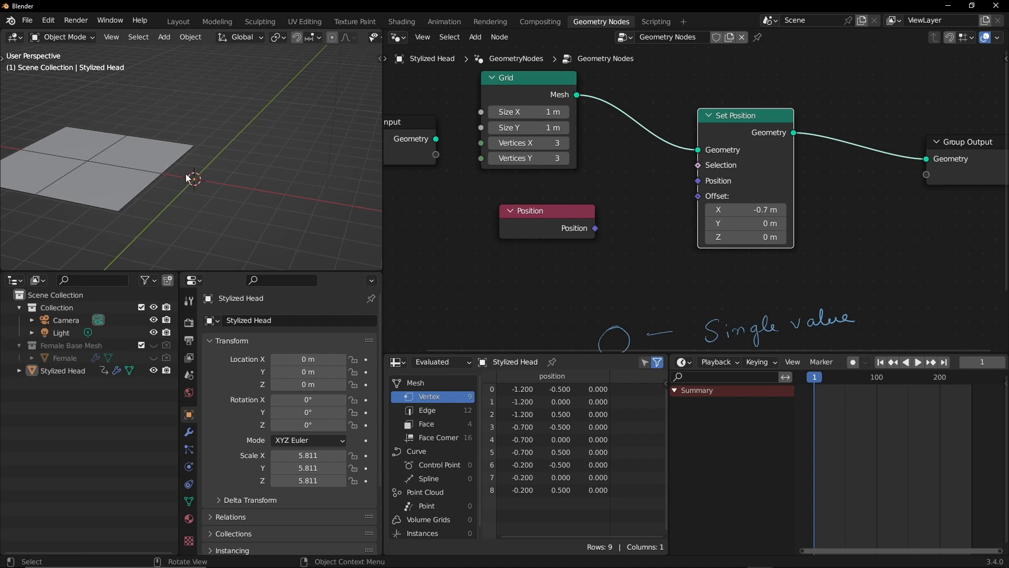
# Step: Move the Position node up, add a Random Value node beneath it and set its data type to Vector
pyautogui.click(576, 218)
pyautogui.moveTo(576, 218); pyautogui.dragTo(555, 203)
pyautogui.hotkey('shift', 'a')
pyautogui.click(533, 222)
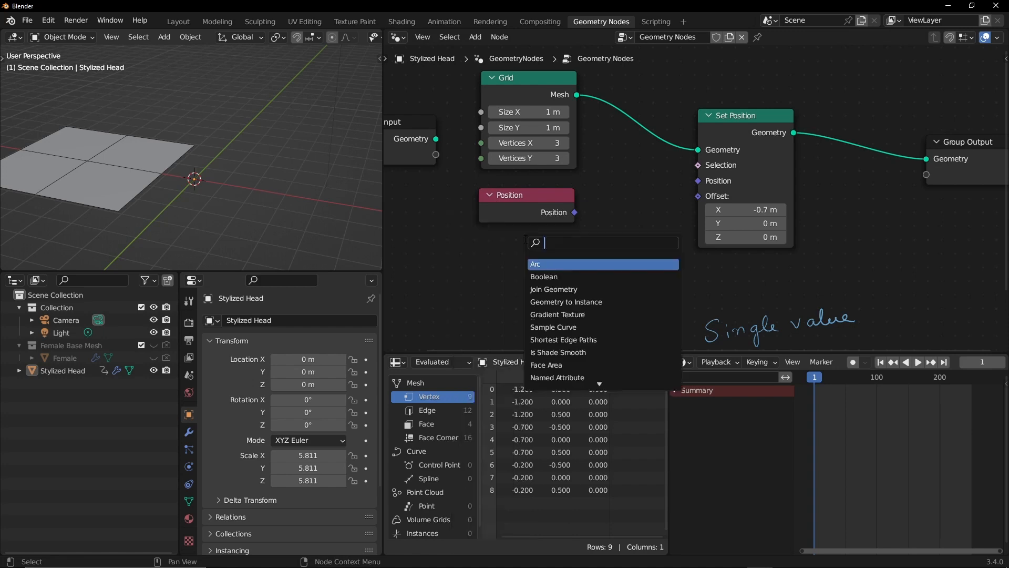
pyautogui.write('rand')
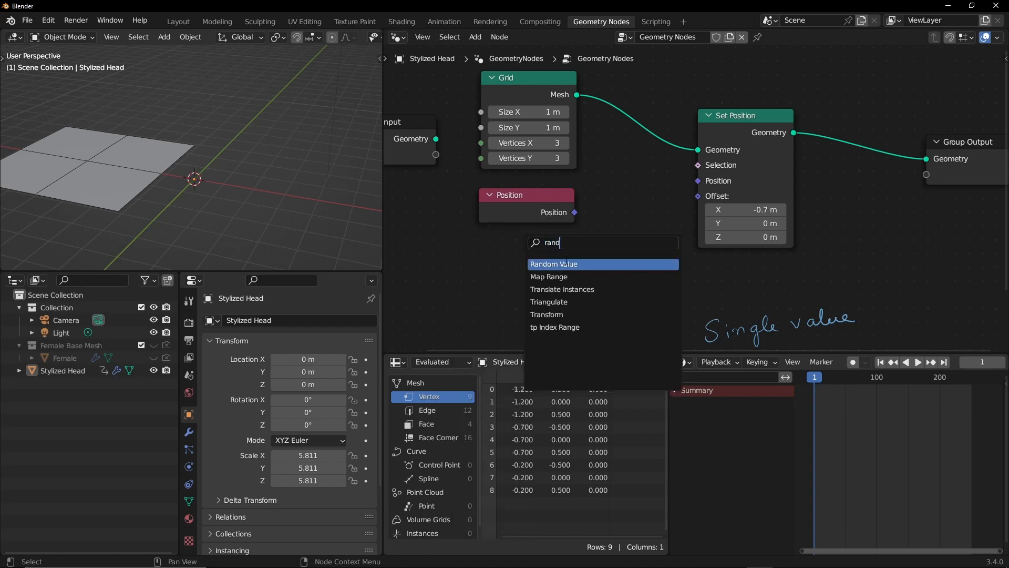
pyautogui.press('Return')
pyautogui.click(531, 266)
pyautogui.click(535, 276)
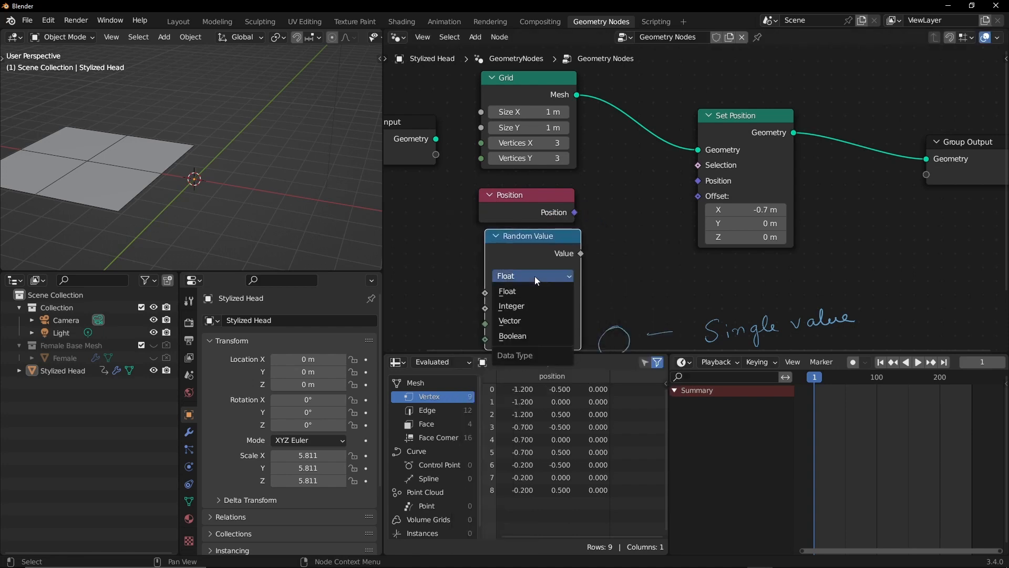
pyautogui.click(526, 317)
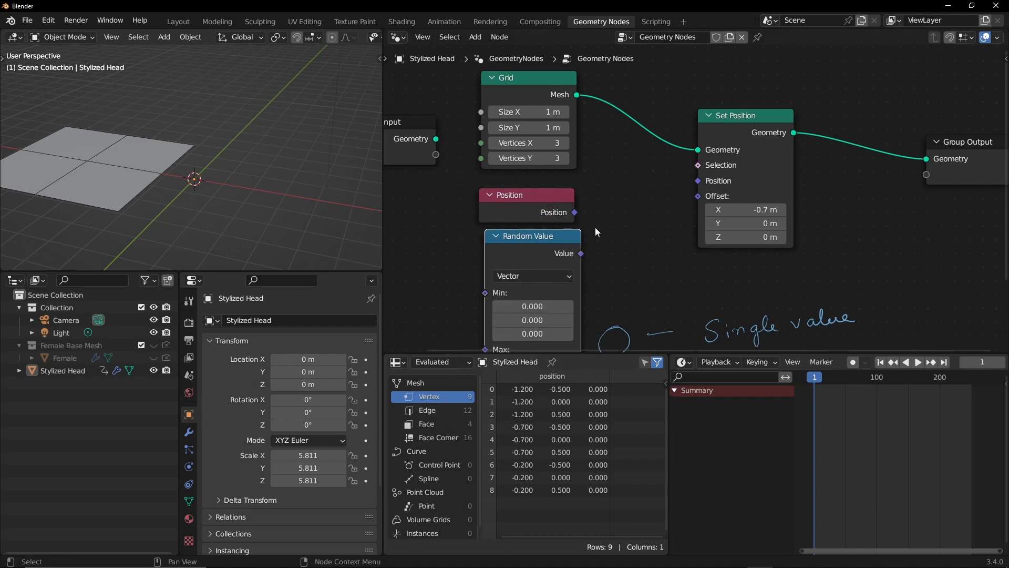
# Step: Connect the Random Value output to the Set Position node's Offset input and inspect the deformed grid in the viewport
pyautogui.moveTo(581, 253); pyautogui.dragTo(698, 196)
pyautogui.moveTo(586, 260); pyautogui.dragTo(584, 258)
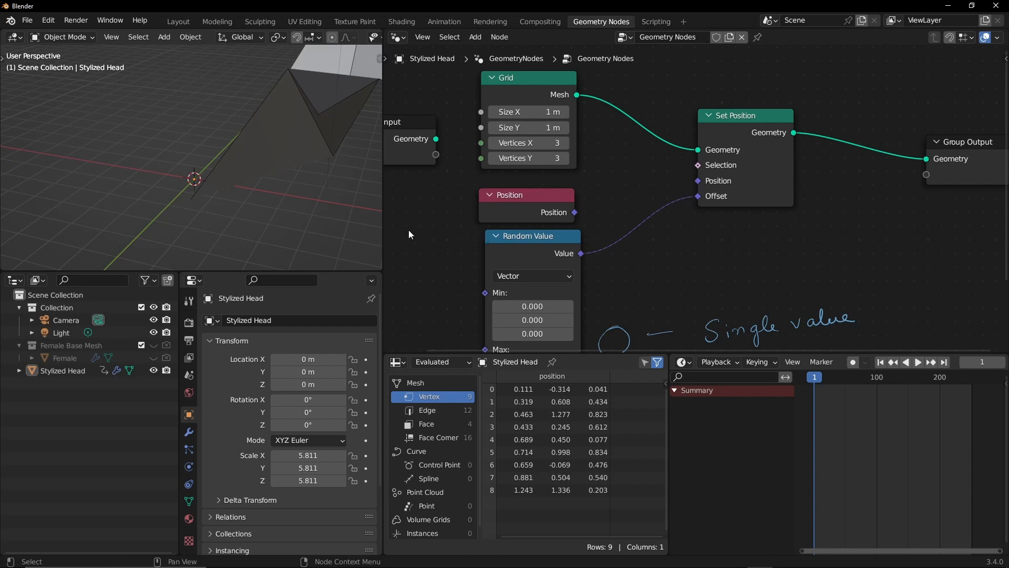
pyautogui.scroll(-5, 326, 157)
pyautogui.moveTo(257, 197); pyautogui.dragTo(216, 167, button='middle')
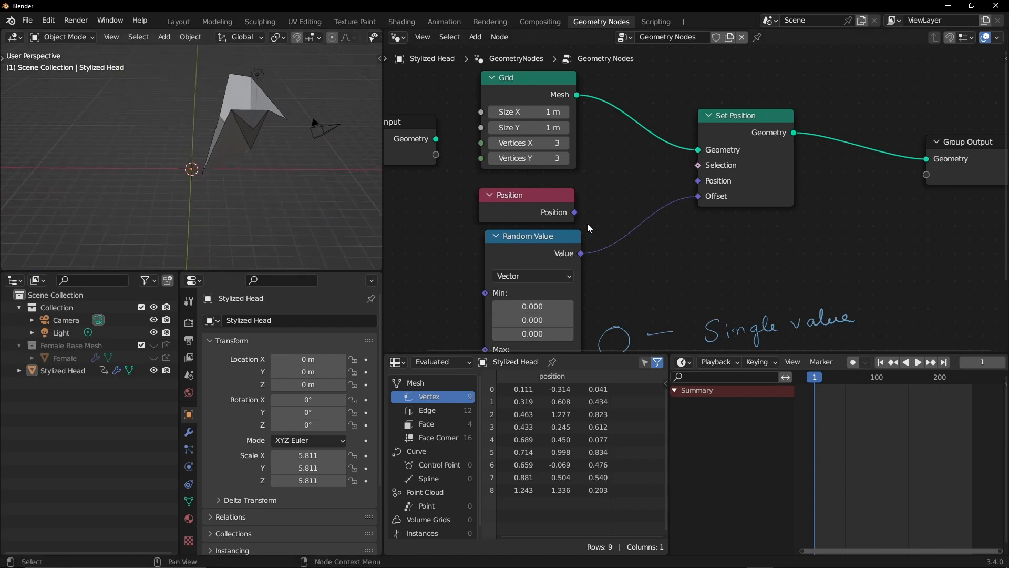
# Step: Set all three Min values of the Random Value node to -1
pyautogui.moveTo(632, 275); pyautogui.dragTo(641, 187, button='middle')
pyautogui.moveTo(561, 149)
pyautogui.mouseDown()
pyautogui.moveTo(525, 153)
pyautogui.moveTo(548, 150)
pyautogui.mouseUp()
pyautogui.moveTo(531, 234); pyautogui.dragTo(531, 248)
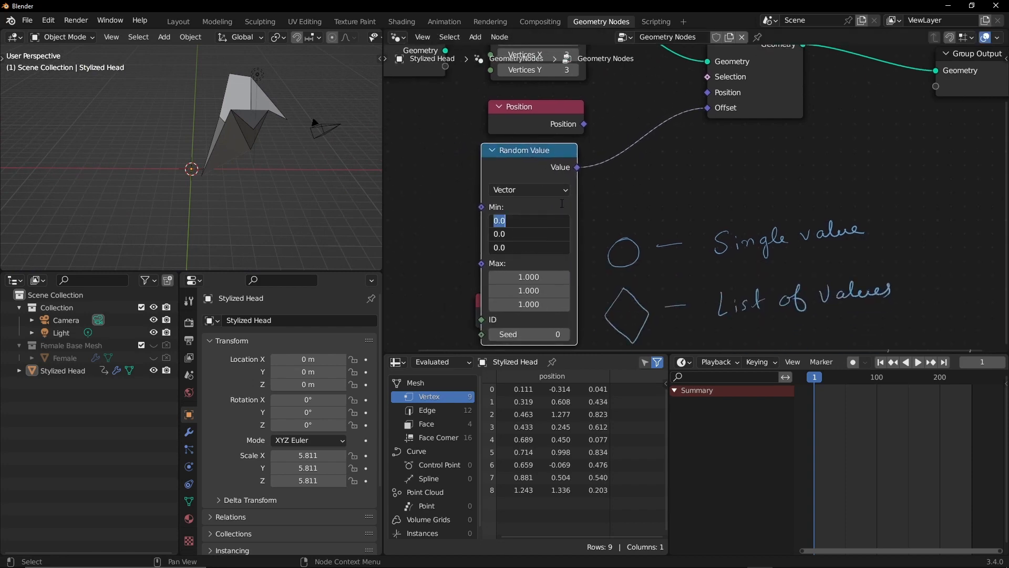
pyautogui.write('-1')
pyautogui.press('Return')
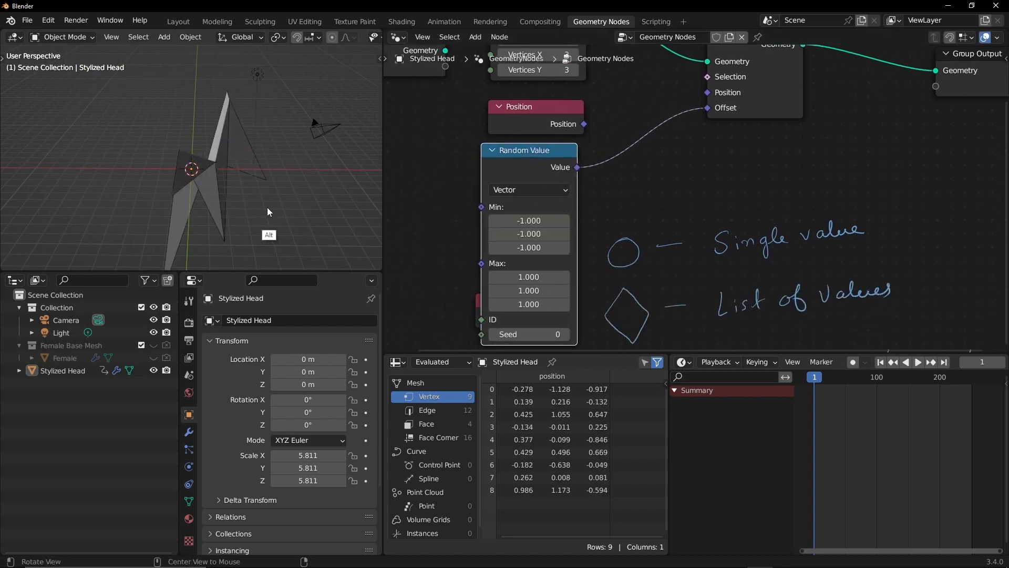
# Step: Set the Random Value node's Seed to 1 while viewing the grid from another angle
pyautogui.keyDown('alt'); pyautogui.moveTo(266, 210); pyautogui.dragTo(278, 195); pyautogui.keyUp('alt')
pyautogui.click(566, 336)
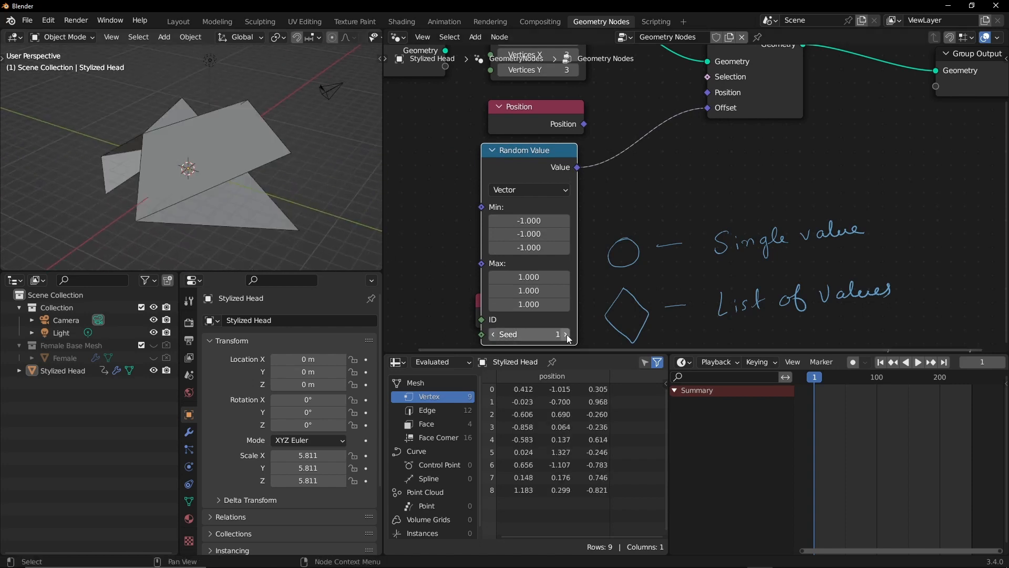
# Step: Set the Random Value node's Seed to 4
pyautogui.click(566, 336)
pyautogui.click(566, 336)
pyautogui.click(566, 335)
# Step: Set the Grid node's Vertices X and Vertices Y to 26
pyautogui.keyDown('alt'); pyautogui.moveTo(608, 169); pyautogui.dragTo(607, 268); pyautogui.keyUp('alt')
pyautogui.moveTo(554, 121); pyautogui.dragTo(580, 138)
pyautogui.moveTo(558, 157); pyautogui.dragTo(583, 166)
pyautogui.scroll(-5, 304, 143)
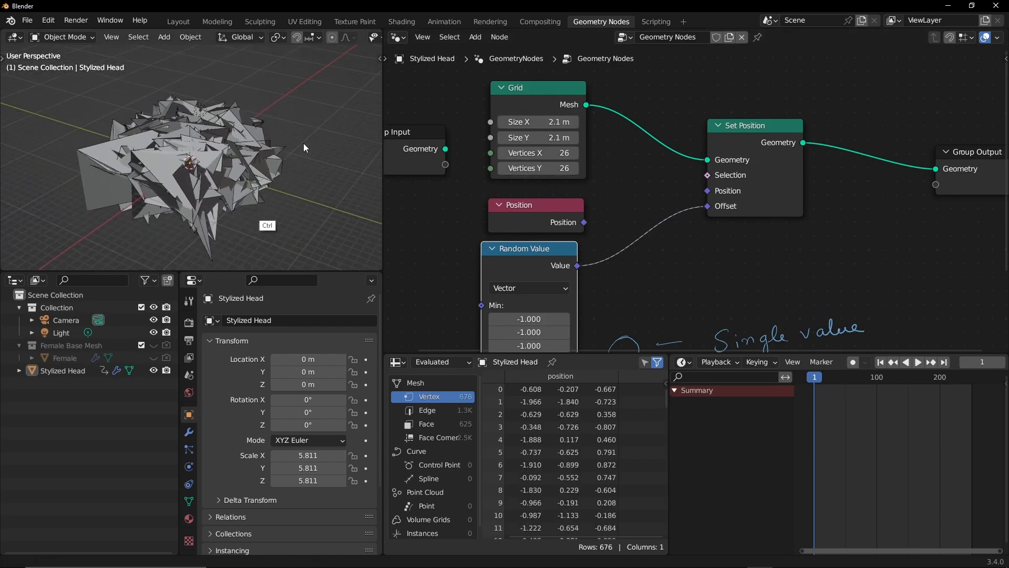
# Step: Move the Random Value node further left and the Position node below the Set Position node, clearing space between Random Value and Set Position
pyautogui.keyDown('alt'); pyautogui.moveTo(617, 222); pyautogui.dragTo(645, 168); pyautogui.keyUp('alt')
pyautogui.press('g')
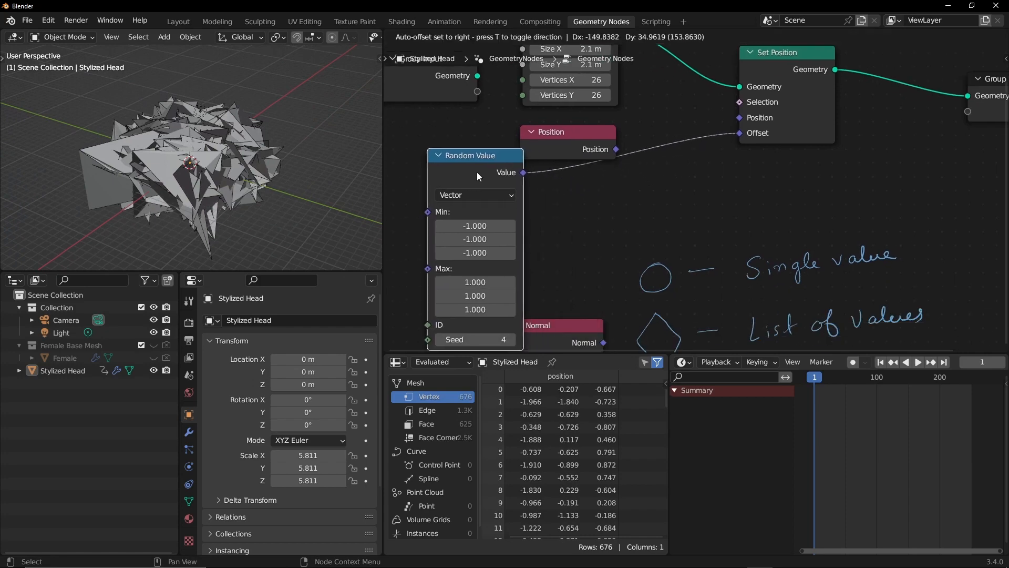
pyautogui.click(590, 188)
pyautogui.moveTo(578, 138); pyautogui.dragTo(892, 177)
pyautogui.moveTo(493, 171); pyautogui.dragTo(485, 160)
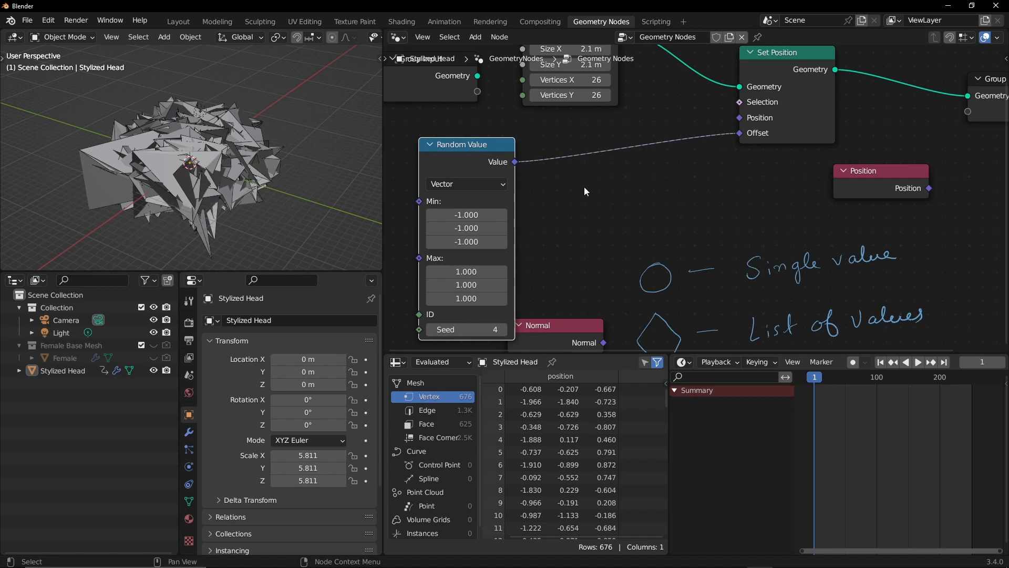
pyautogui.moveTo(645, 179); pyautogui.dragTo(631, 218, button='middle')
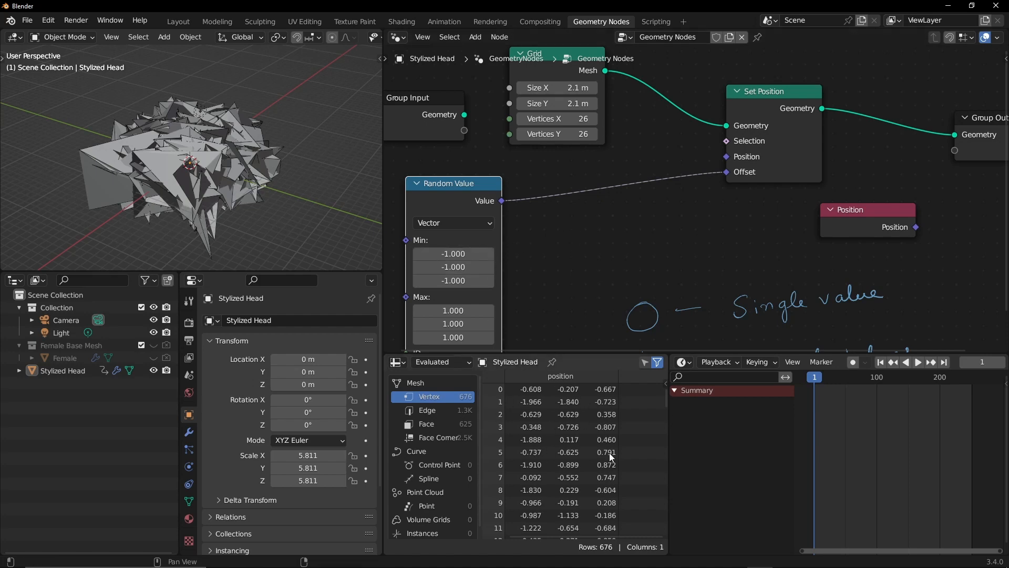
# Step: Insert a Vector Math node between Random Value and Set Position's Offset, and set its operation to Scale
pyautogui.scroll(-20, 665, 399)
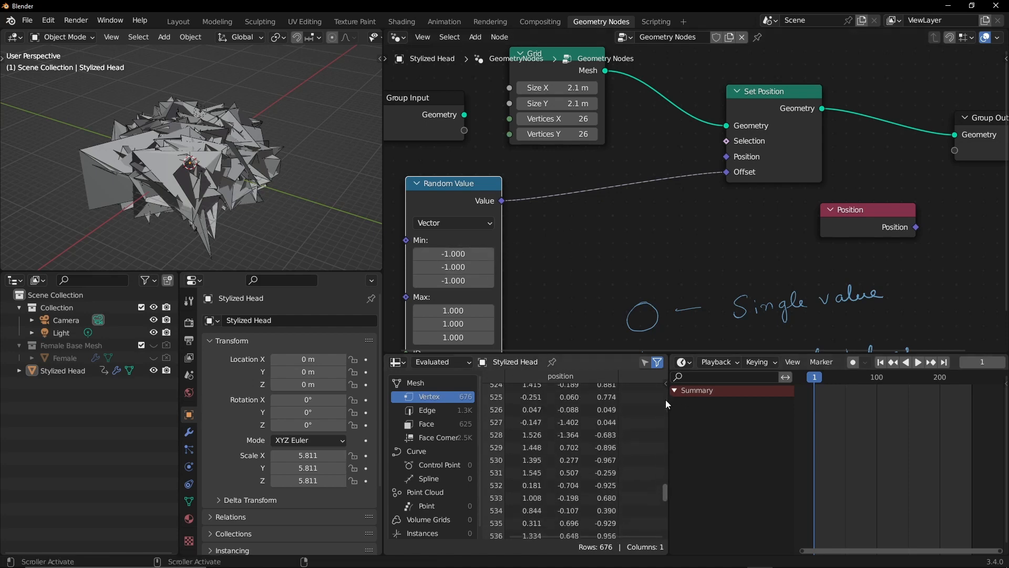
pyautogui.scroll(20, 666, 400)
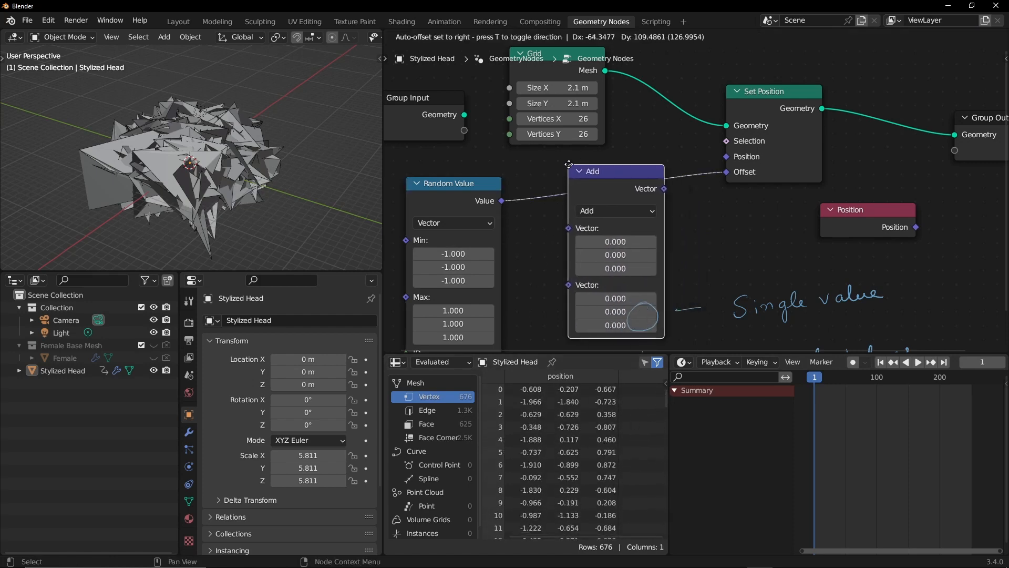
pyautogui.click(568, 166)
pyautogui.click(606, 210)
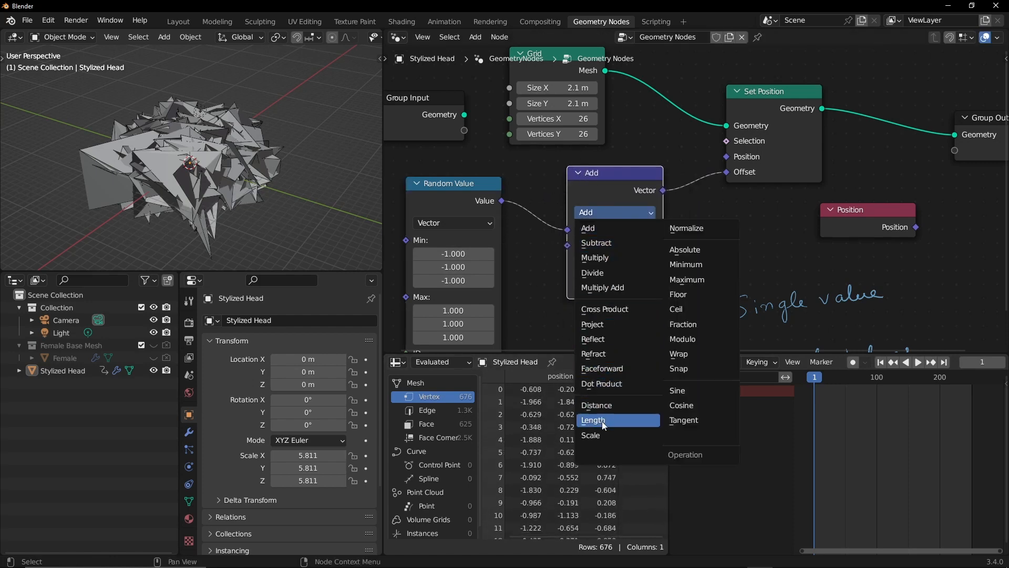
pyautogui.click(591, 434)
# Step: Set the Scale factor of the Vector Math node to 0.030
pyautogui.keyDown('shift'); pyautogui.moveTo(633, 246); pyautogui.dragTo(626, 246); pyautogui.keyUp('shift')
pyautogui.scroll(4, 233, 207)
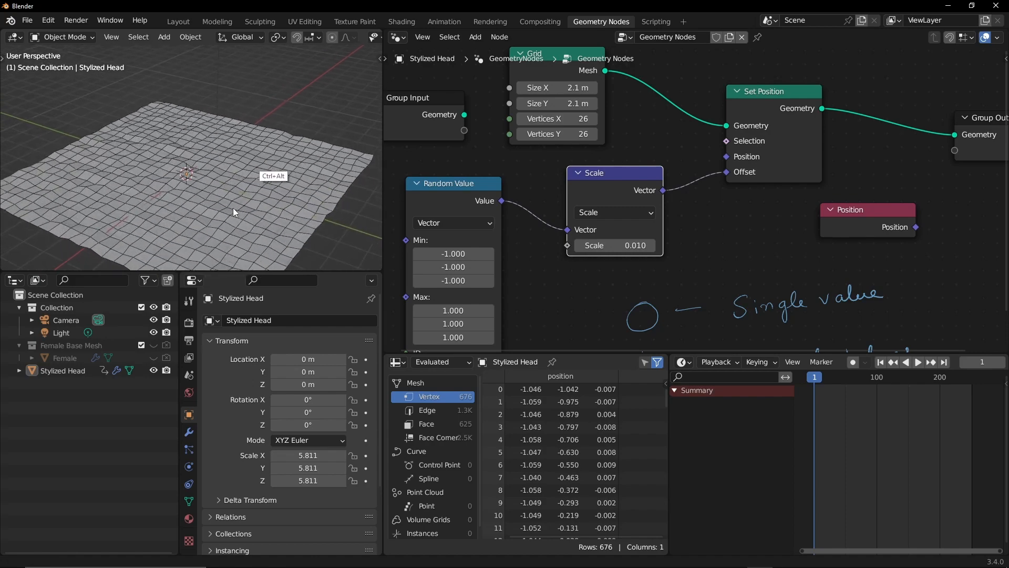
pyautogui.moveTo(232, 207); pyautogui.dragTo(302, 198, button='middle')
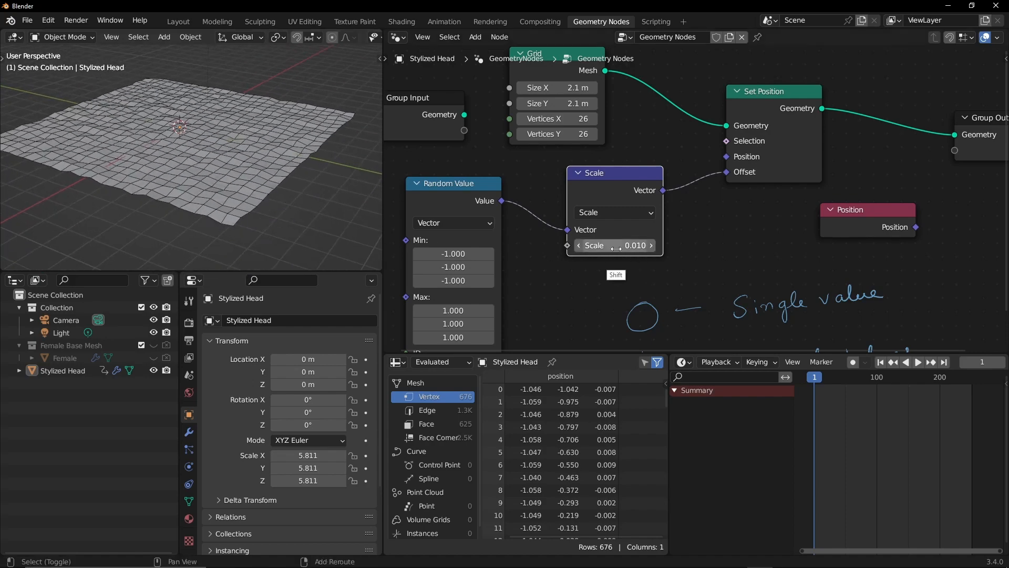
pyautogui.moveTo(616, 248)
pyautogui.keyDown('shift'); pyautogui.mouseDown()
pyautogui.moveTo(624, 247)
pyautogui.moveTo(598, 247)
pyautogui.mouseUp(); pyautogui.keyUp('shift')
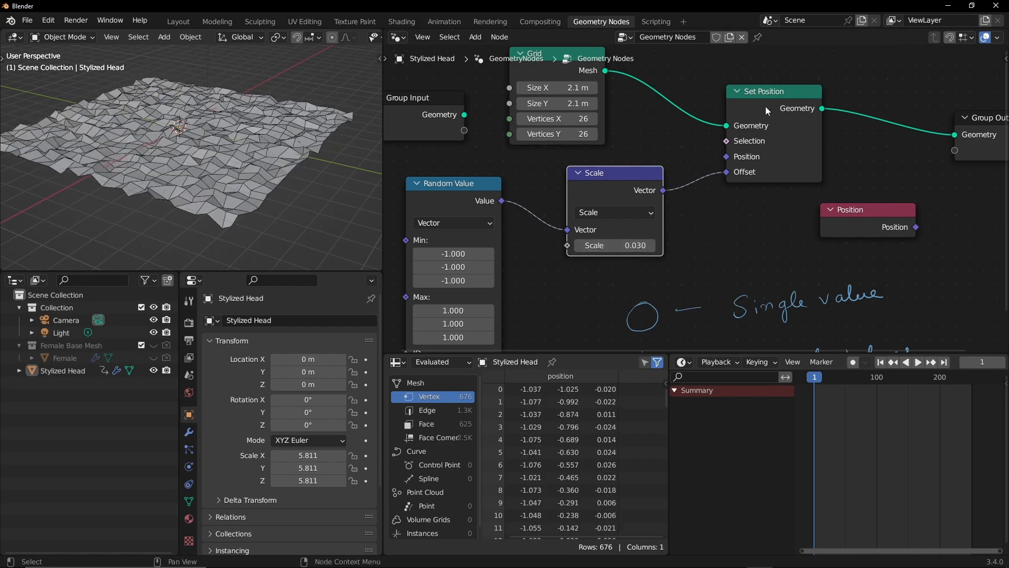
# Step: Move the Position node away from Set Position, to the area below the Group Output node
pyautogui.moveTo(766, 107); pyautogui.dragTo(766, 106)
pyautogui.moveTo(747, 227); pyautogui.dragTo(715, 238, button='middle')
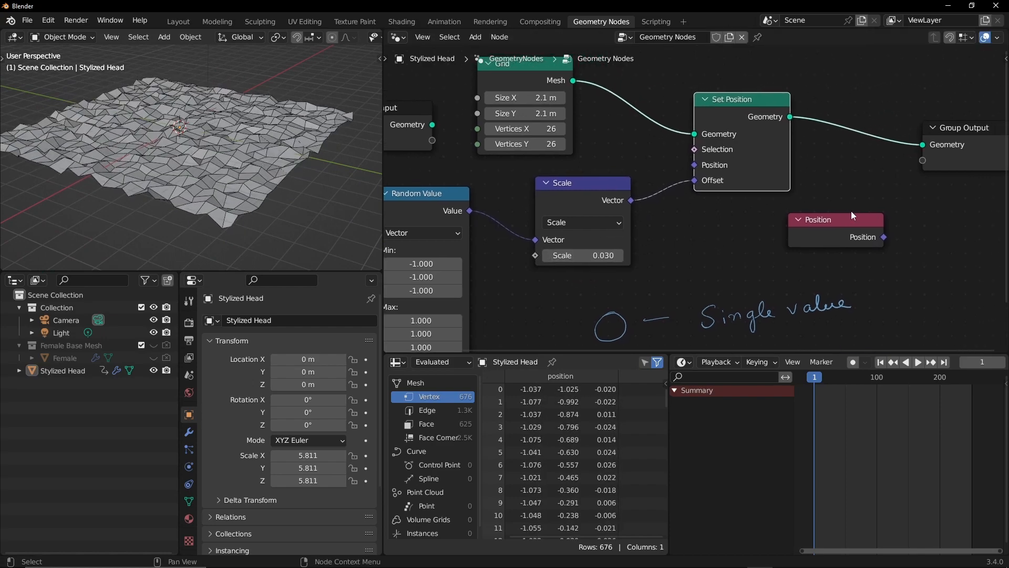
pyautogui.click(892, 218)
pyautogui.moveTo(820, 229); pyautogui.dragTo(922, 269)
# Step: Add a Transform node beside Set Position to compare its sockets, and delete it again
pyautogui.click(785, 238)
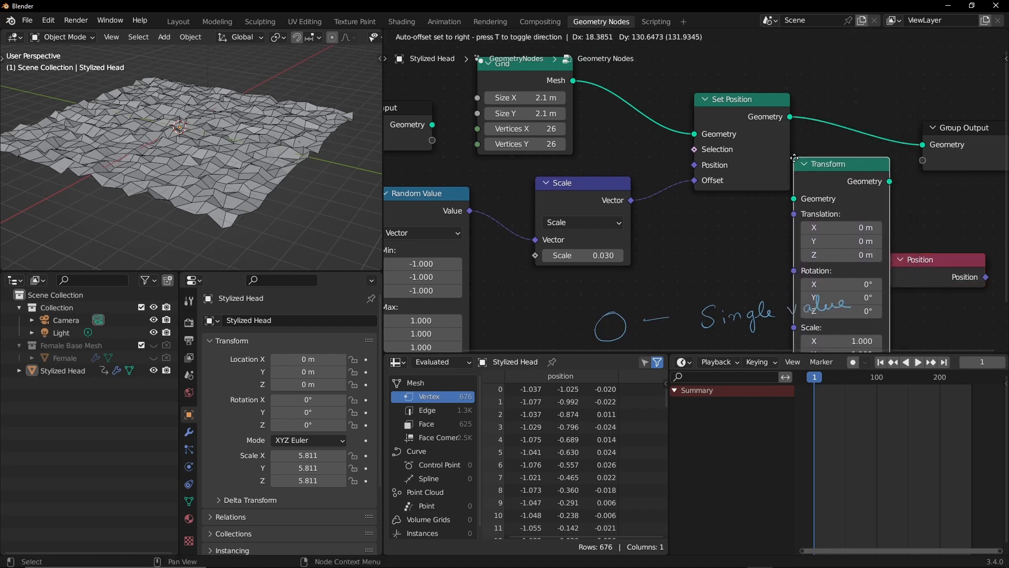
pyautogui.click(801, 179)
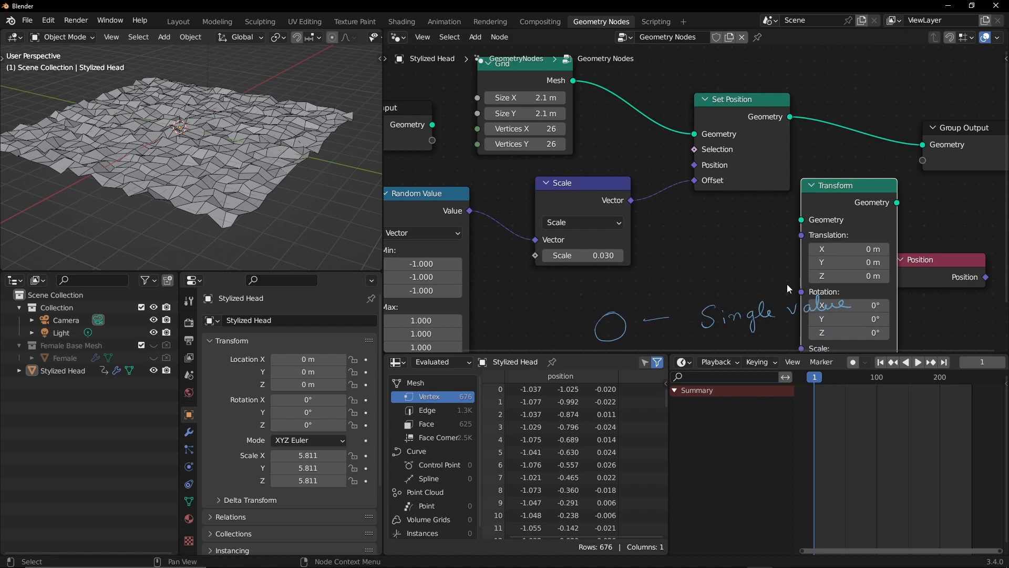
pyautogui.moveTo(830, 197)
pyautogui.mouseDown()
pyautogui.moveTo(823, 216)
pyautogui.moveTo(839, 183)
pyautogui.mouseUp()
pyautogui.press('x')
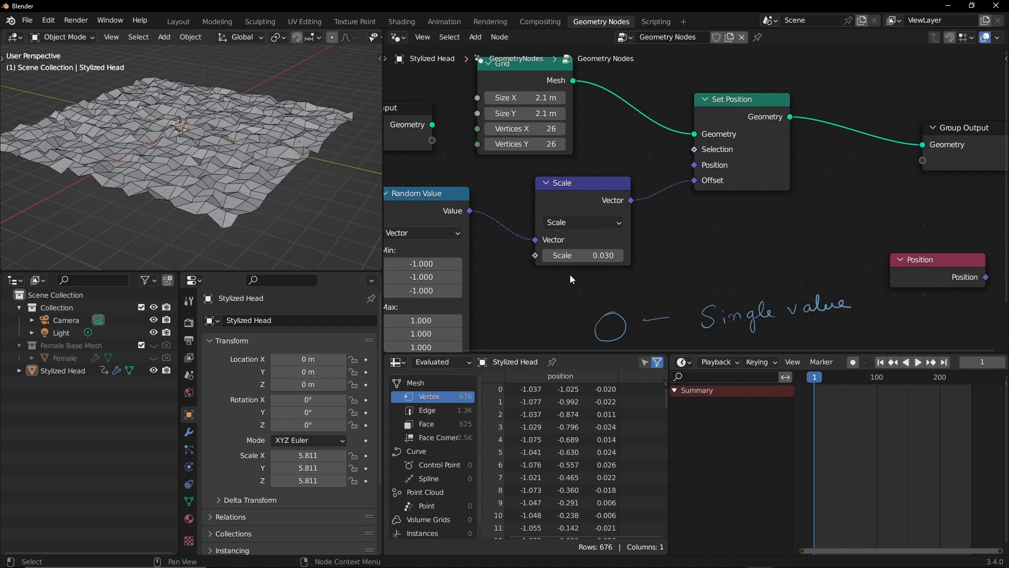
# Step: Disconnect the Scale node from Set Position's Offset and move the Scale and Random Value nodes further left
pyautogui.moveTo(671, 278); pyautogui.dragTo(678, 234, button='middle')
pyautogui.moveTo(701, 135); pyautogui.dragTo(714, 149)
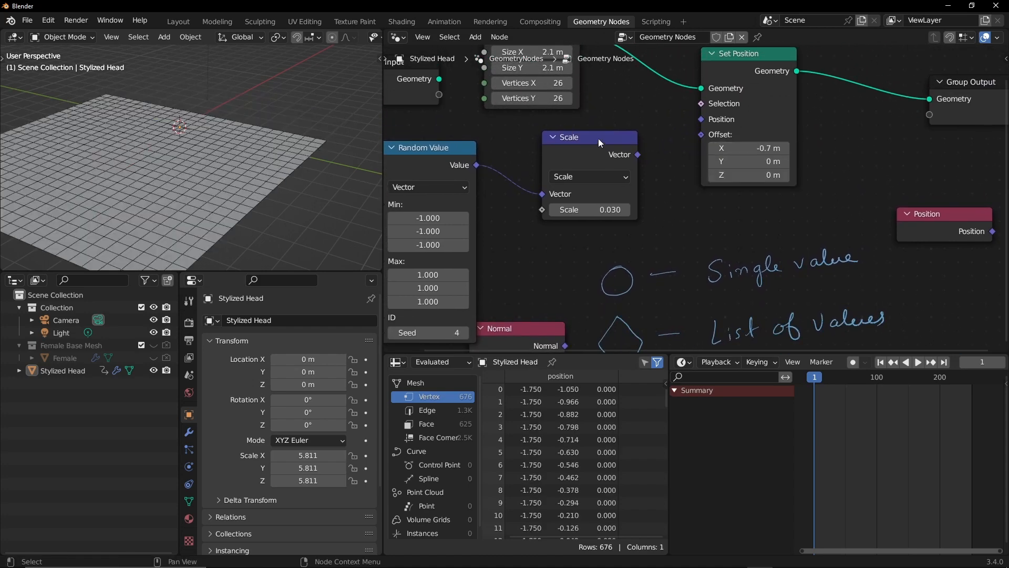
pyautogui.moveTo(598, 138); pyautogui.dragTo(565, 149)
pyautogui.moveTo(488, 185); pyautogui.dragTo(434, 138)
pyautogui.moveTo(423, 148); pyautogui.dragTo(401, 152)
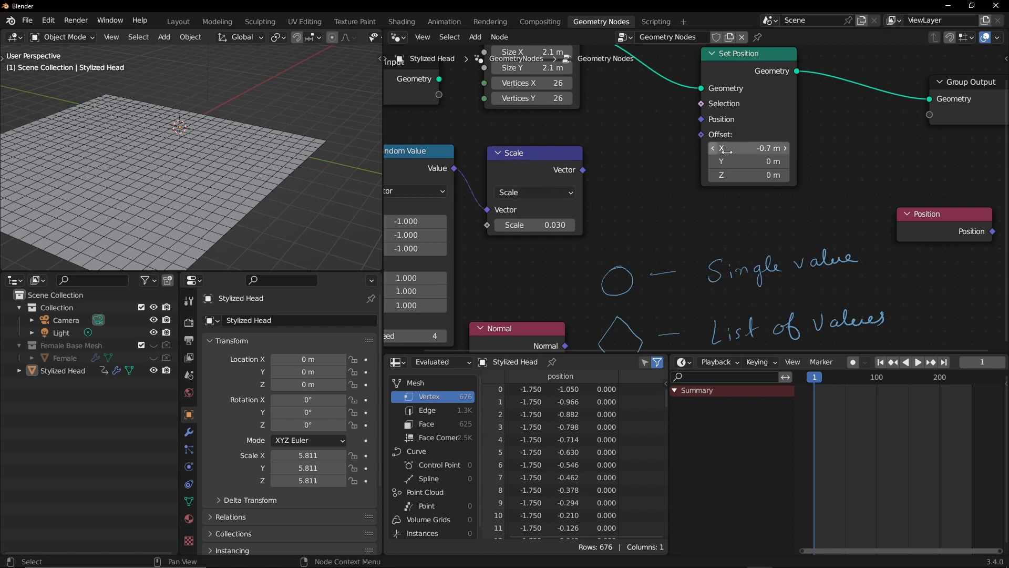
# Step: Set the Grid node's Vertices X and Vertices Y both to 3
pyautogui.scroll(-3, 750, 205)
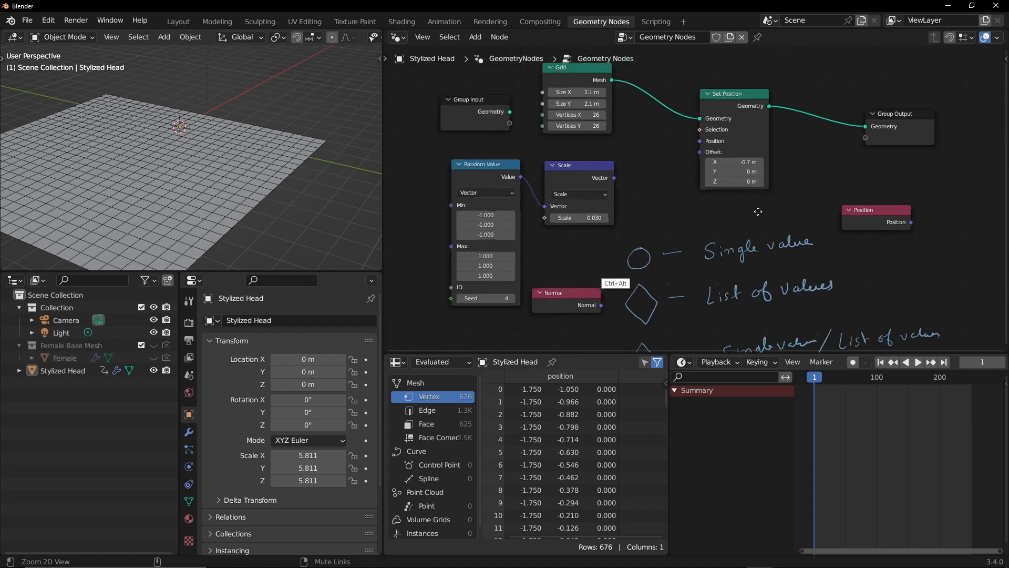
pyautogui.moveTo(690, 244)
pyautogui.mouseDown(button='middle')
pyautogui.moveTo(517, 231)
pyautogui.moveTo(523, 241)
pyautogui.mouseUp(button='middle')
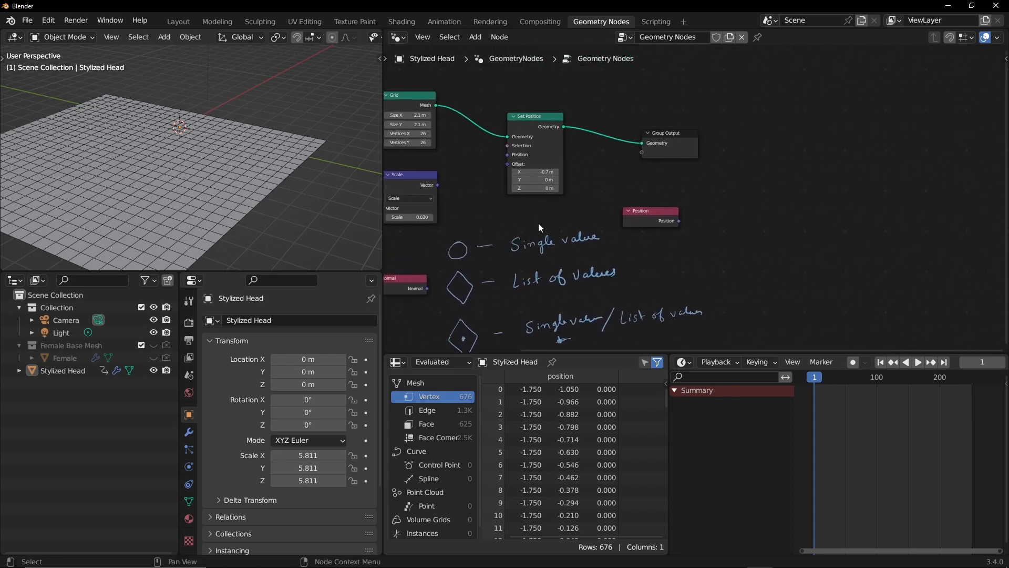
pyautogui.moveTo(434, 205); pyautogui.dragTo(563, 210, button='middle')
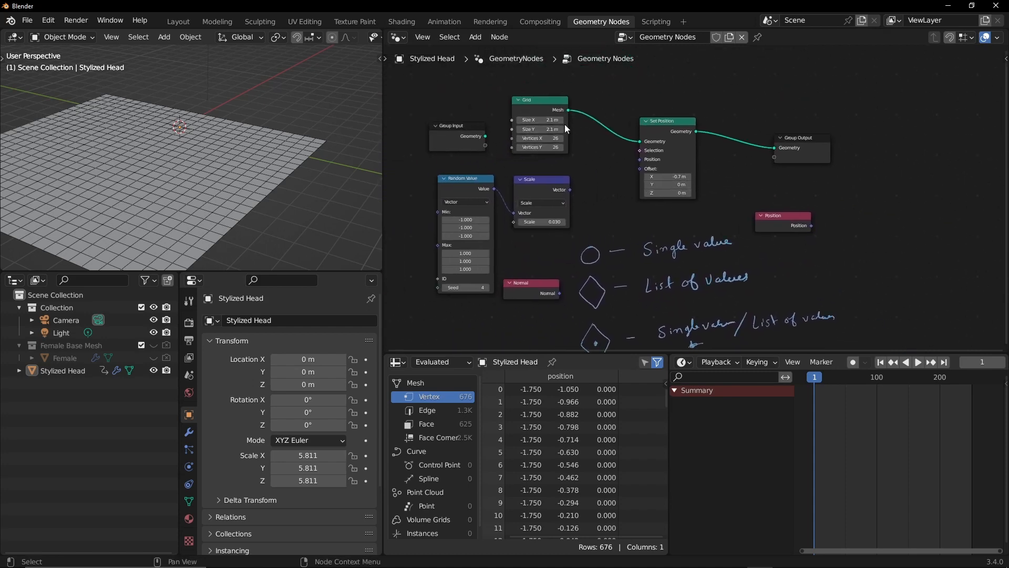
pyautogui.moveTo(553, 141); pyautogui.dragTo(552, 148)
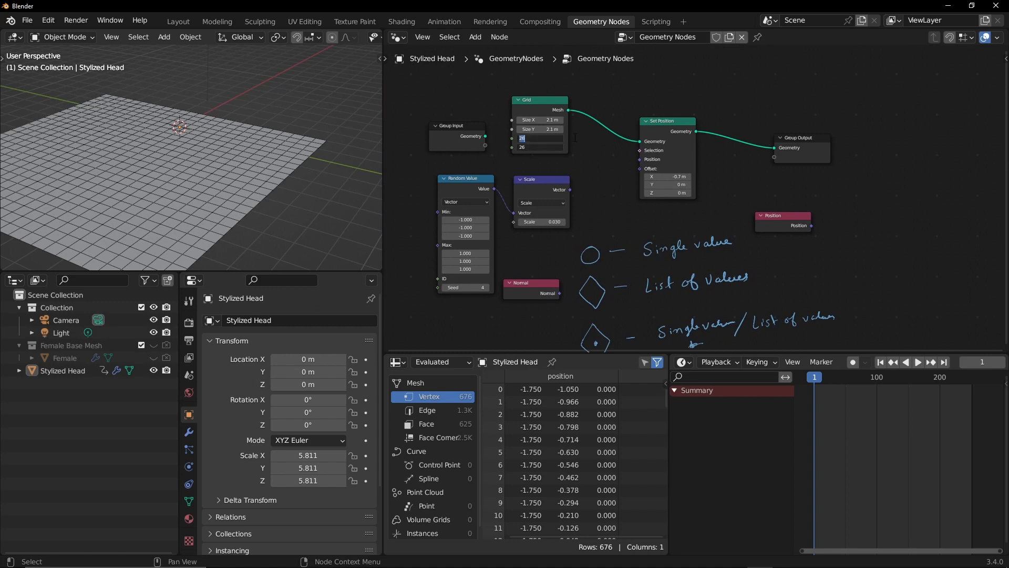
pyautogui.write('3')
pyautogui.press('Return')
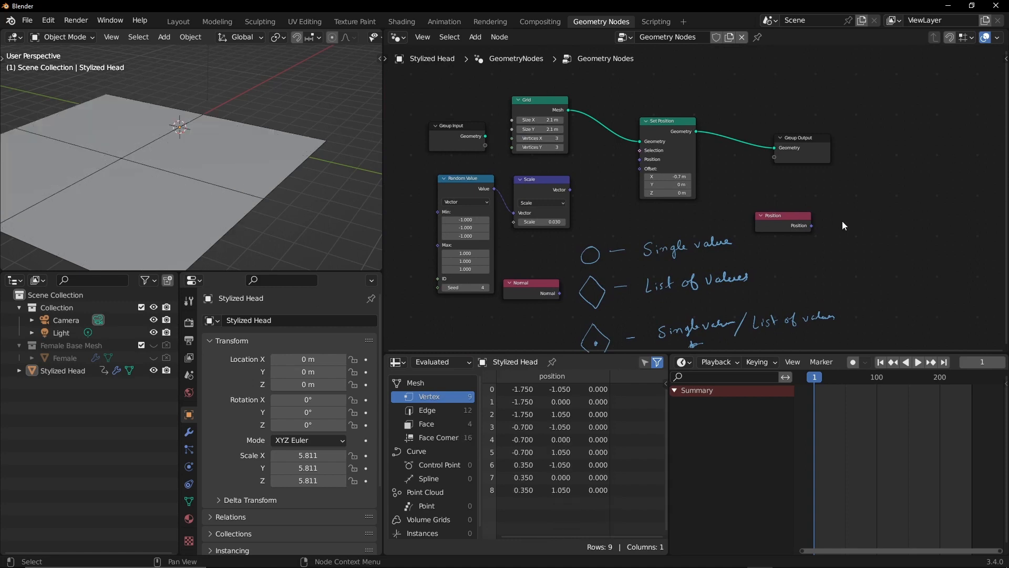
# Step: Handwrite an underlined "float" heading as an annotation in the empty area beyond the Group Output node
pyautogui.moveTo(842, 221); pyautogui.dragTo(723, 200, button='middle')
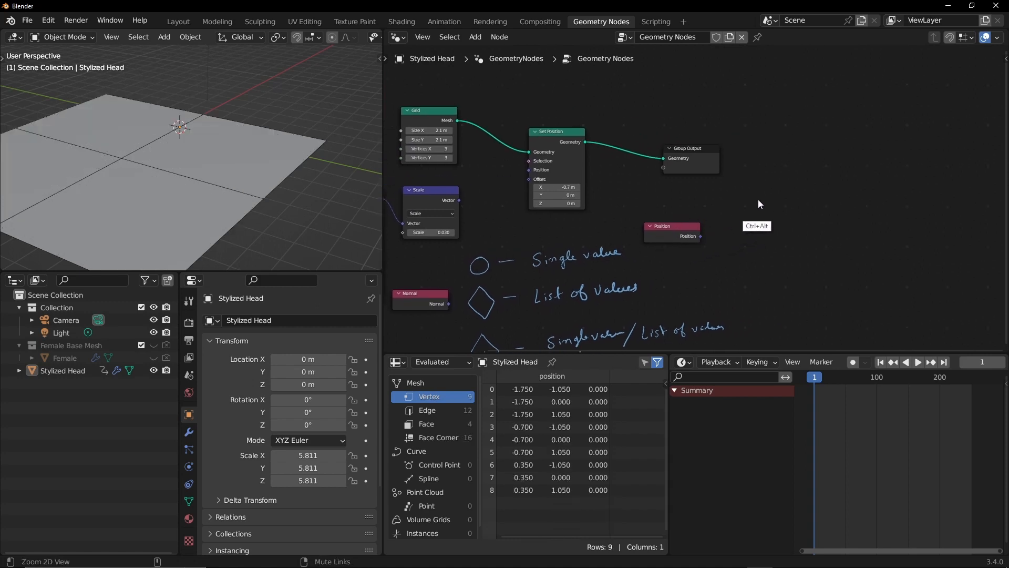
pyautogui.scroll(3, 758, 198)
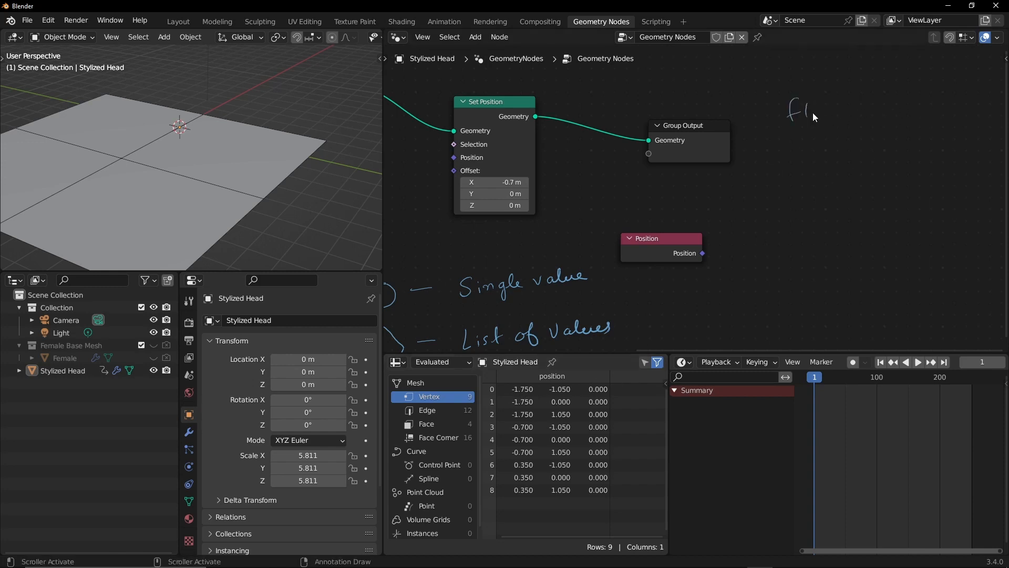
pyautogui.moveTo(821, 108); pyautogui.dragTo(845, 112)
pyautogui.moveTo(769, 127); pyautogui.dragTo(886, 117)
# Step: Handwrite the values 3.123, 6.789, 0.167, 0.00 and 7.69 in a column beneath the float heading
pyautogui.moveTo(821, 138); pyautogui.dragTo(822, 152)
pyautogui.click(837, 145)
pyautogui.moveTo(866, 135)
pyautogui.mouseDown()
pyautogui.moveTo(868, 147)
pyautogui.moveTo(833, 174)
pyautogui.moveTo(862, 181)
pyautogui.mouseUp()
pyautogui.click(845, 174)
pyautogui.moveTo(877, 167)
pyautogui.mouseDown()
pyautogui.moveTo(889, 165)
pyautogui.moveTo(886, 181)
pyautogui.mouseUp()
pyautogui.moveTo(843, 206); pyautogui.dragTo(841, 206)
pyautogui.click(854, 210)
pyautogui.moveTo(868, 204)
pyautogui.mouseDown()
pyautogui.moveTo(848, 243)
pyautogui.moveTo(870, 248)
pyautogui.mouseUp()
pyautogui.click(860, 249)
pyautogui.moveTo(884, 243); pyautogui.dragTo(859, 278)
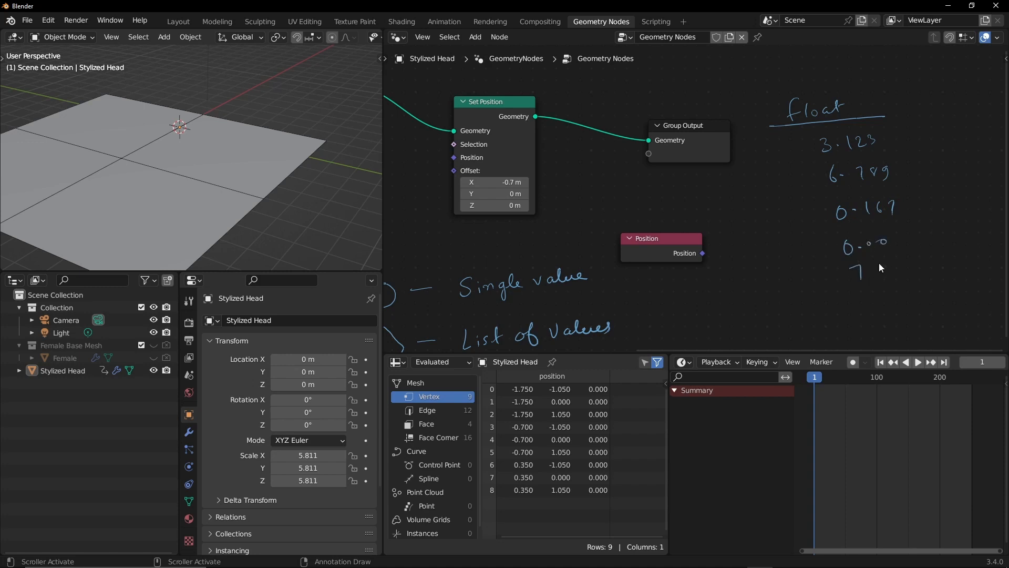
pyautogui.click(867, 277)
# Step: Draw table lines around the handwritten float values and number the rows 0 to 4
pyautogui.moveTo(804, 134); pyautogui.dragTo(844, 302)
pyautogui.moveTo(793, 164); pyautogui.dragTo(906, 150)
pyautogui.moveTo(805, 197); pyautogui.dragTo(908, 175)
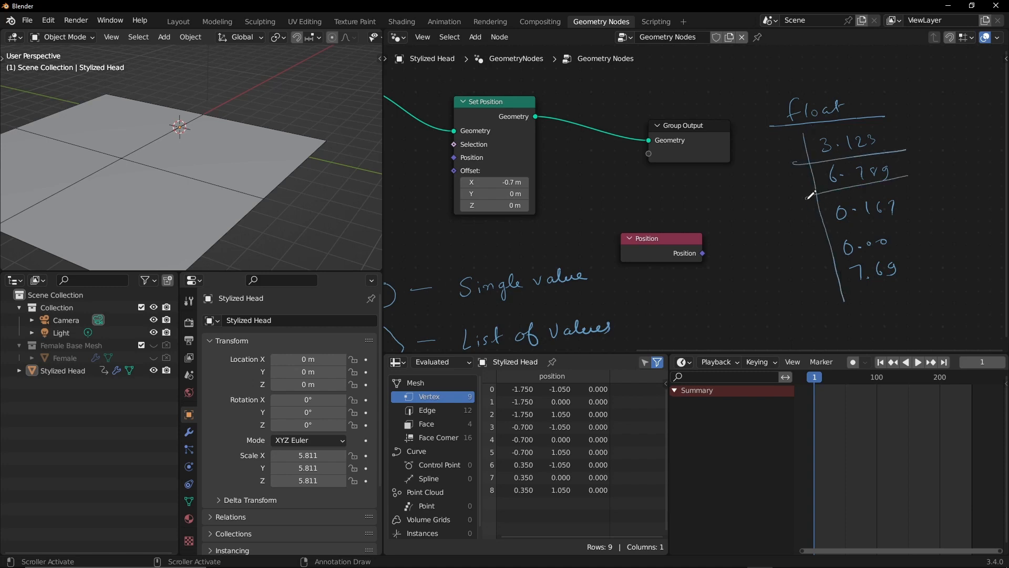
pyautogui.moveTo(803, 230); pyautogui.dragTo(903, 211)
pyautogui.moveTo(811, 270); pyautogui.dragTo(900, 246)
pyautogui.moveTo(821, 299); pyautogui.dragTo(925, 274)
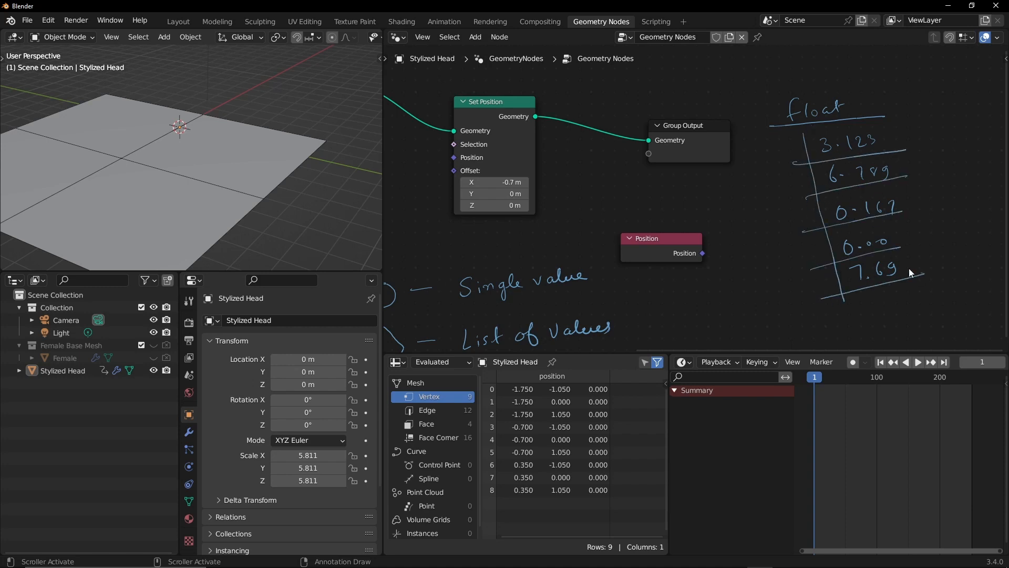
pyautogui.moveTo(795, 147); pyautogui.dragTo(830, 289)
# Step: Draw a long vertical divider beside the float table and handwrite a second "float" heading beyond it
pyautogui.moveTo(455, 175)
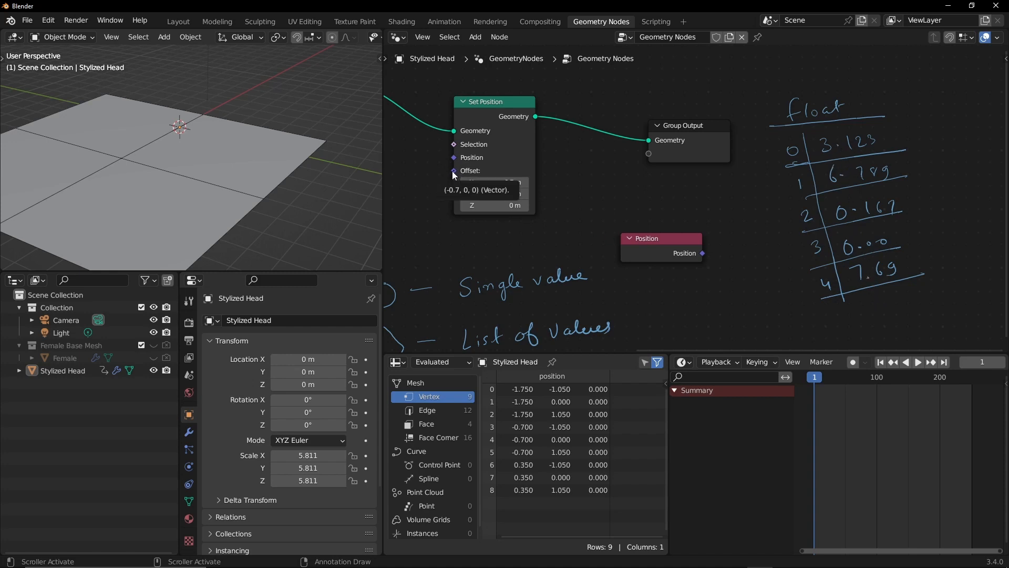
pyautogui.moveTo(809, 234); pyautogui.dragTo(594, 224, button='middle')
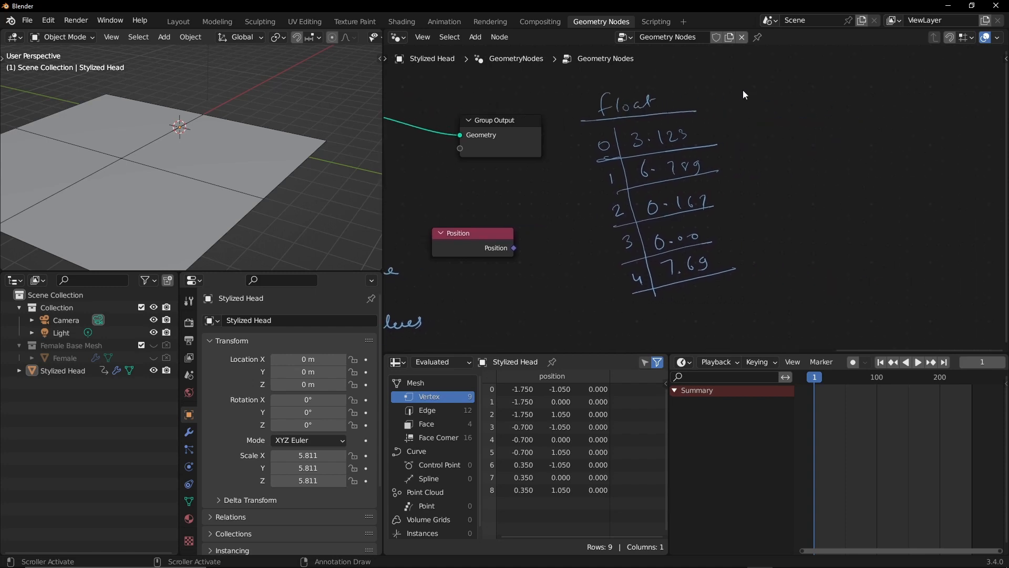
pyautogui.moveTo(744, 84); pyautogui.dragTo(792, 301)
pyautogui.moveTo(777, 79)
pyautogui.mouseDown()
pyautogui.moveTo(793, 96)
pyautogui.moveTo(825, 85)
pyautogui.mouseUp()
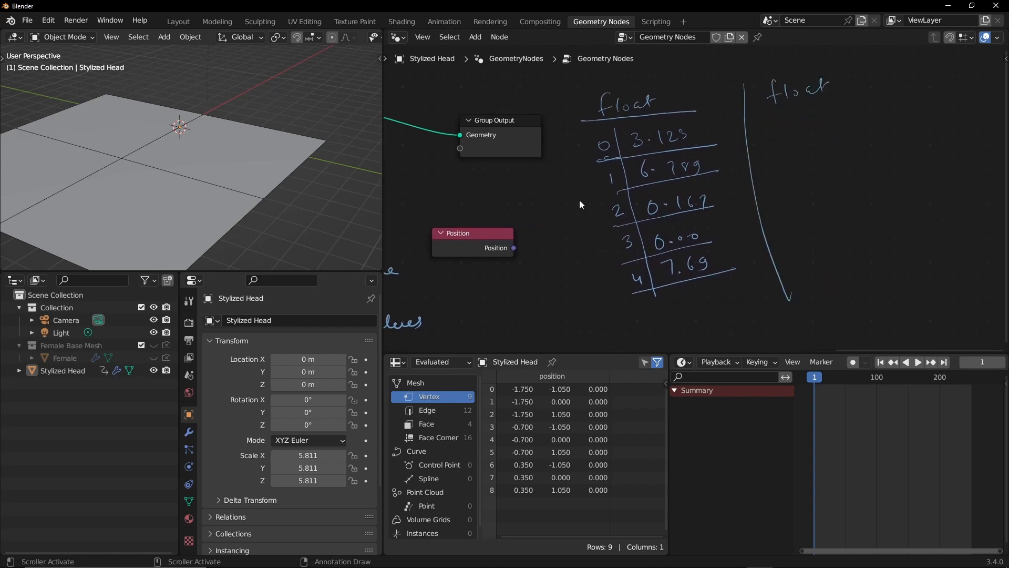
# Step: Select the Random Value and Scale nodes together and move them left to free space beneath the Grid node
pyautogui.moveTo(395, 183); pyautogui.dragTo(793, 166, button='middle')
pyautogui.moveTo(396, 226); pyautogui.dragTo(485, 225, button='middle')
pyautogui.moveTo(448, 163); pyautogui.dragTo(592, 180)
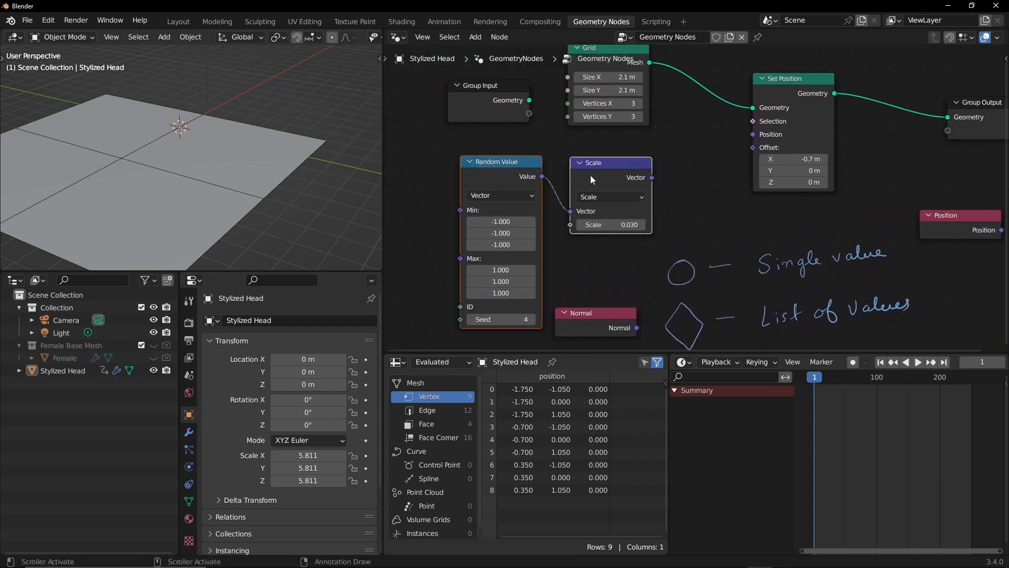
pyautogui.press('g')
pyautogui.click(605, 170)
pyautogui.click(575, 201)
# Step: Add a Vector node beneath the Grid node and connect its output to Set Position's Offset input
pyautogui.hotkey('shift', 'a')
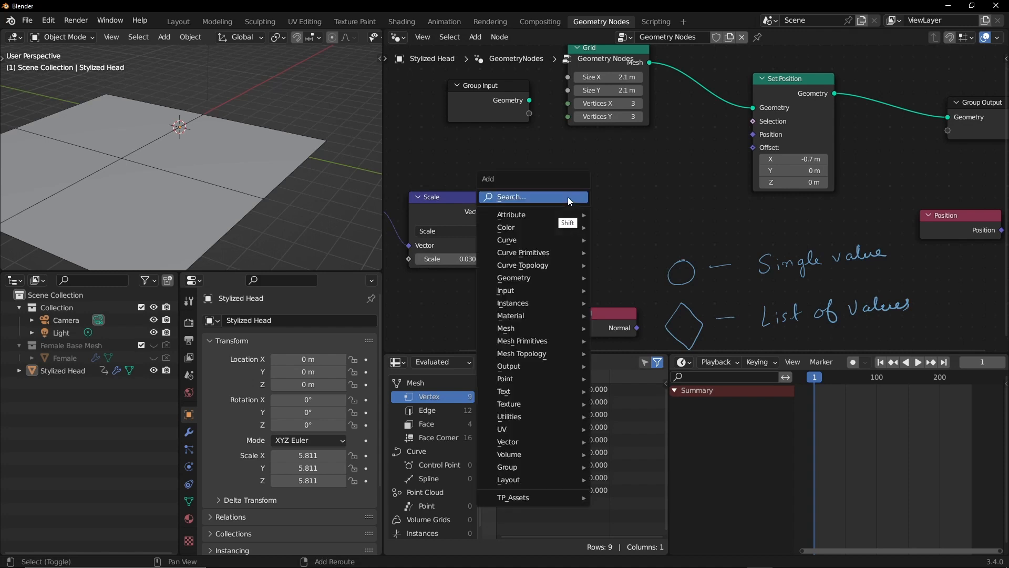
pyautogui.write('vec')
pyautogui.press('Return')
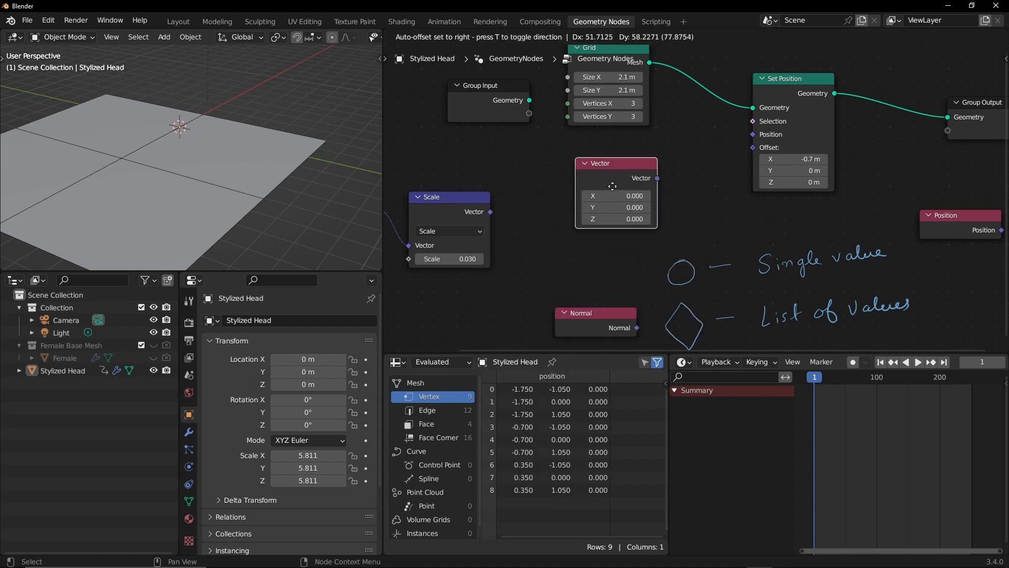
pyautogui.click(620, 187)
pyautogui.moveTo(667, 177)
pyautogui.mouseDown()
pyautogui.moveTo(753, 148)
pyautogui.moveTo(667, 178)
pyautogui.mouseUp()
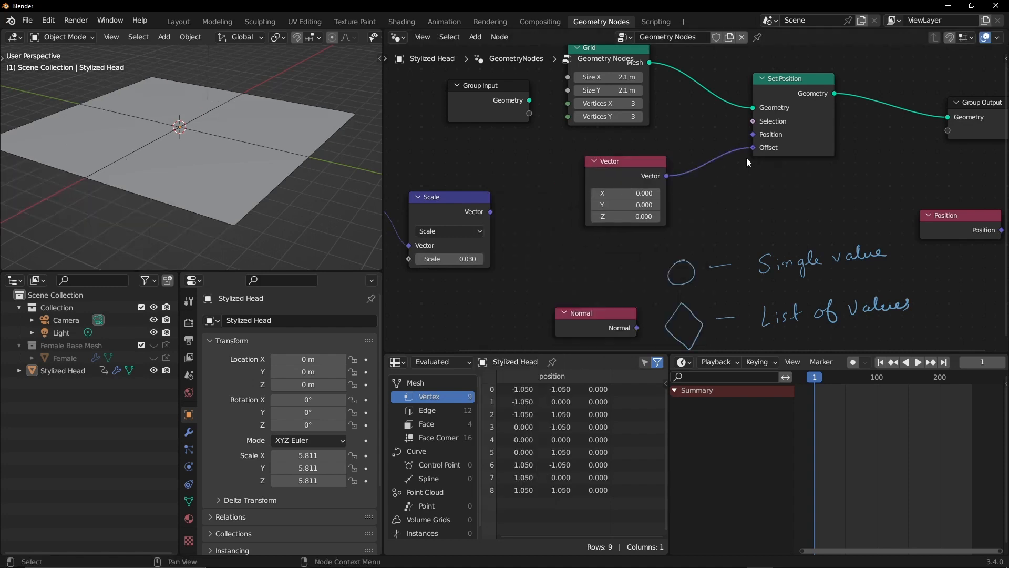
# Step: Handwrite the value 3.123 five times in a column beneath the second "float" heading
pyautogui.moveTo(666, 170)
pyautogui.mouseDown(button='middle')
pyautogui.moveTo(431, 163)
pyautogui.moveTo(730, 158)
pyautogui.moveTo(736, 220)
pyautogui.moveTo(831, 198)
pyautogui.mouseUp(button='middle')
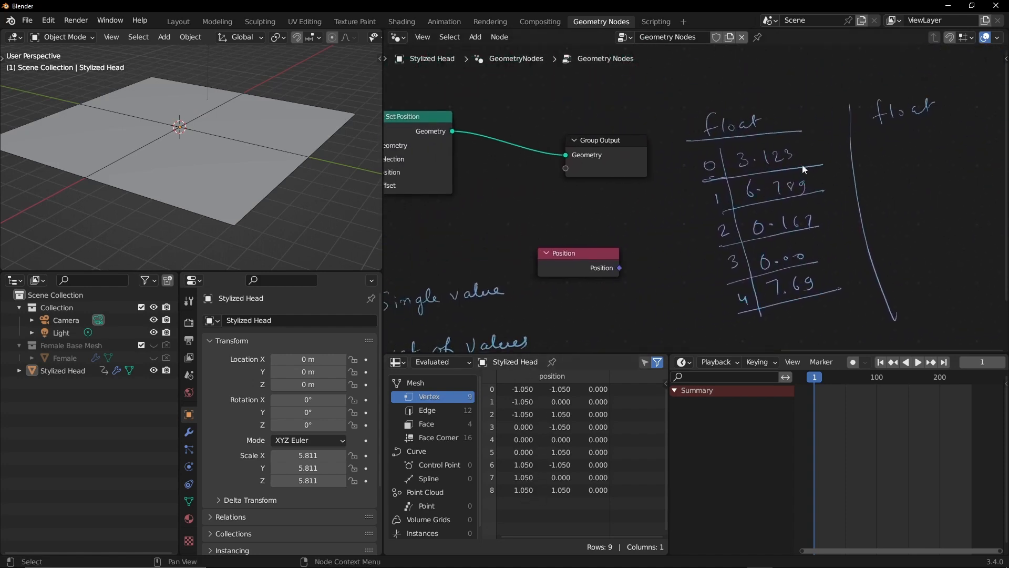
pyautogui.moveTo(392, 230); pyautogui.dragTo(790, 159, button='middle')
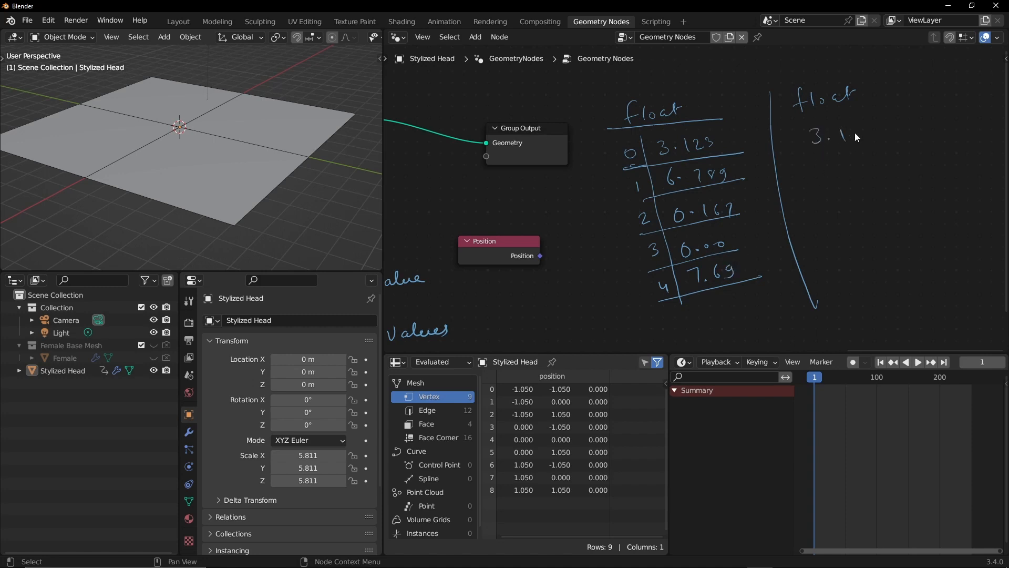
pyautogui.moveTo(855, 129); pyautogui.dragTo(864, 140)
pyautogui.moveTo(867, 127)
pyautogui.mouseDown()
pyautogui.moveTo(833, 200)
pyautogui.moveTo(868, 190)
pyautogui.moveTo(847, 227)
pyautogui.moveTo(896, 221)
pyautogui.moveTo(894, 257)
pyautogui.mouseUp()
pyautogui.moveTo(897, 242); pyautogui.dragTo(908, 254)
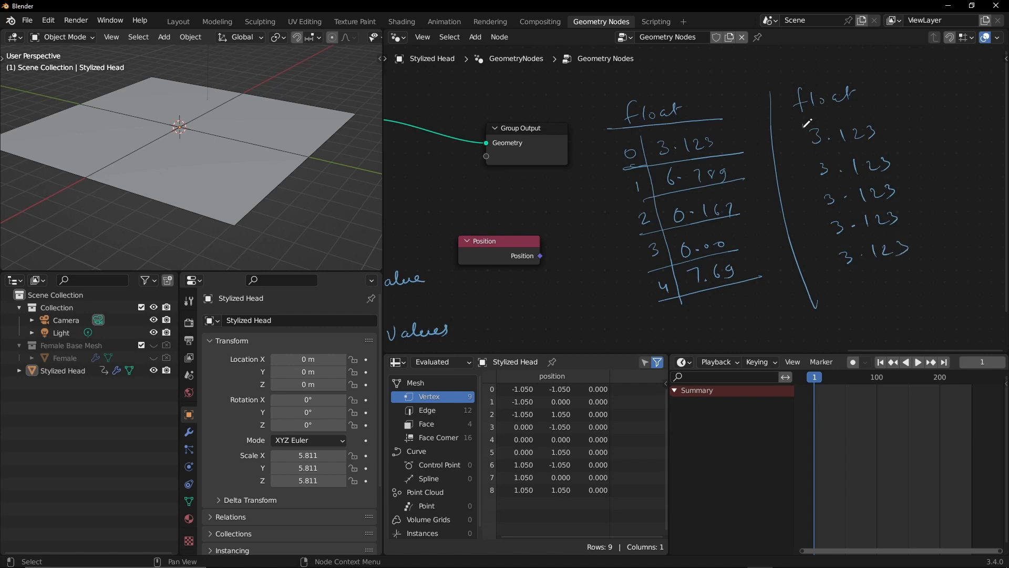
# Step: Draw table lines around the repeated 3.123 values and number the rows 0 to 4
pyautogui.moveTo(804, 126); pyautogui.dragTo(876, 313)
pyautogui.moveTo(919, 141); pyautogui.dragTo(780, 168)
pyautogui.moveTo(912, 166); pyautogui.dragTo(794, 194)
pyautogui.moveTo(909, 191)
pyautogui.mouseDown()
pyautogui.moveTo(805, 219)
pyautogui.moveTo(907, 221)
pyautogui.mouseUp()
pyautogui.moveTo(795, 143); pyautogui.dragTo(800, 187)
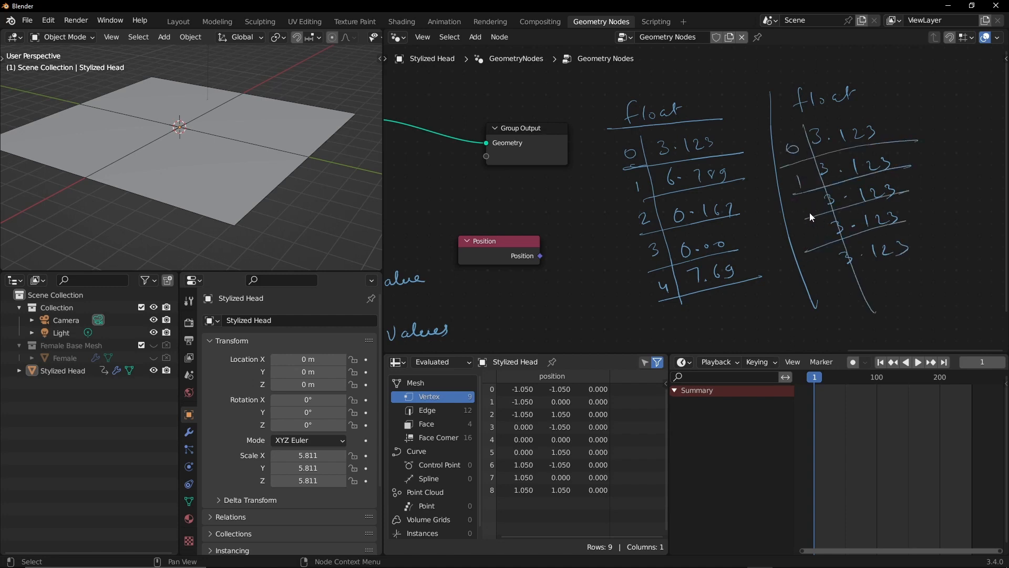
pyautogui.moveTo(828, 257); pyautogui.dragTo(841, 266)
pyautogui.moveTo(836, 257); pyautogui.dragTo(833, 275)
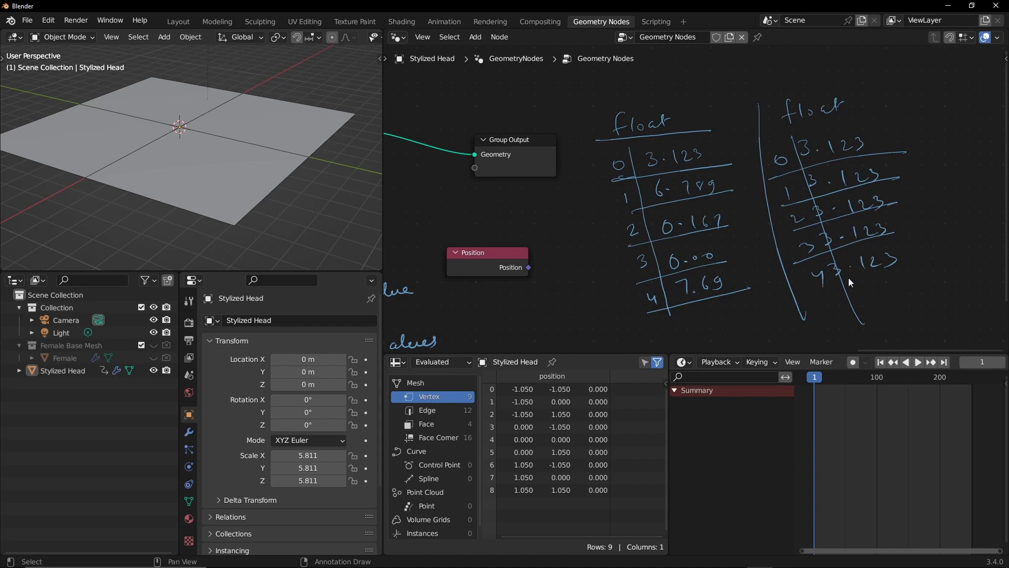
# Step: Cut the link between the Vector node's output and Set Position's Offset input
pyautogui.moveTo(471, 218); pyautogui.dragTo(746, 156, button='middle')
pyautogui.click(750, 155)
pyautogui.moveTo(723, 187); pyautogui.dragTo(751, 154)
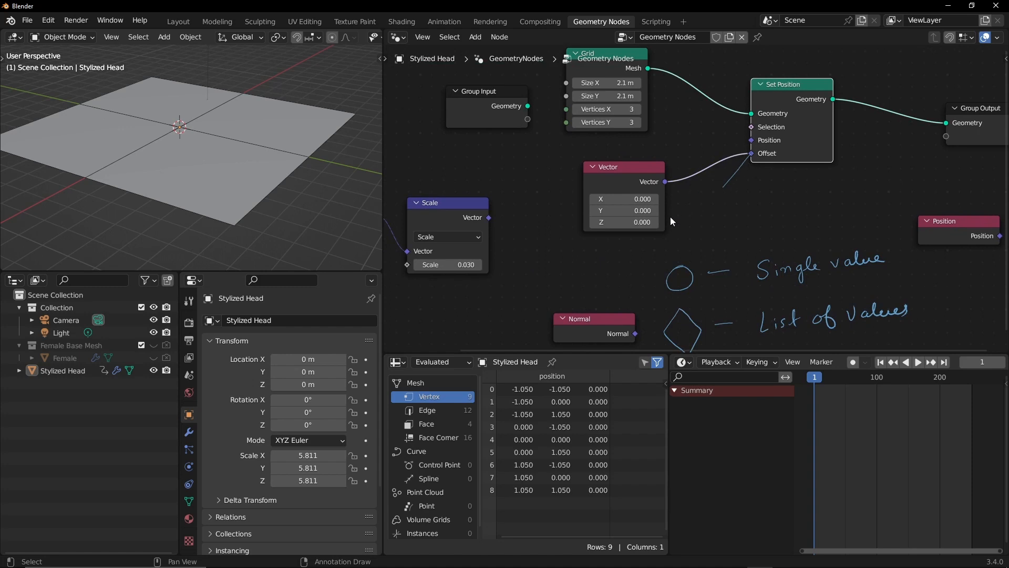
pyautogui.press('ctrl')
pyautogui.moveTo(733, 175)
pyautogui.keyDown('ctrl'); pyautogui.mouseDown(button='right')
pyautogui.moveTo(718, 231)
pyautogui.moveTo(760, 155)
pyautogui.mouseUp(button='right'); pyautogui.keyUp('ctrl')
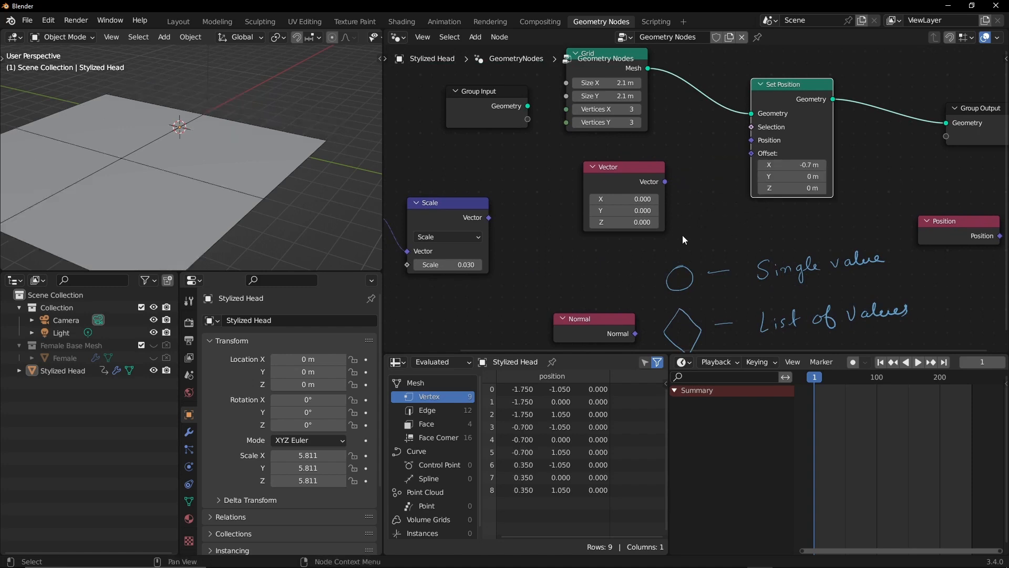
# Step: Examine the handwritten socket-shape legend and both float tables alongside the node tree
pyautogui.scroll(-2, 697, 199)
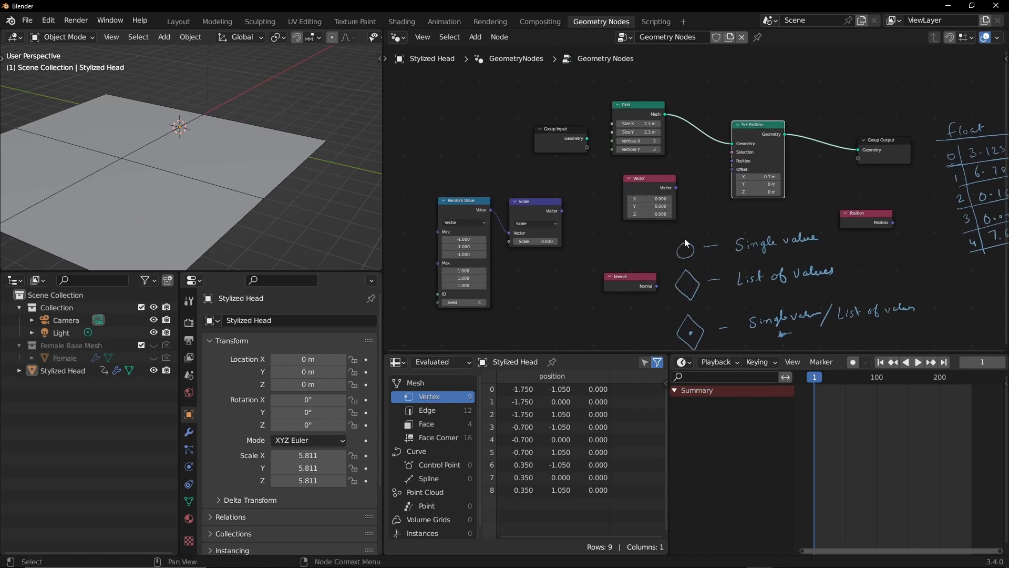
pyautogui.moveTo(654, 228)
pyautogui.mouseDown(button='middle')
pyautogui.moveTo(620, 165)
pyautogui.moveTo(628, 241)
pyautogui.mouseUp(button='middle')
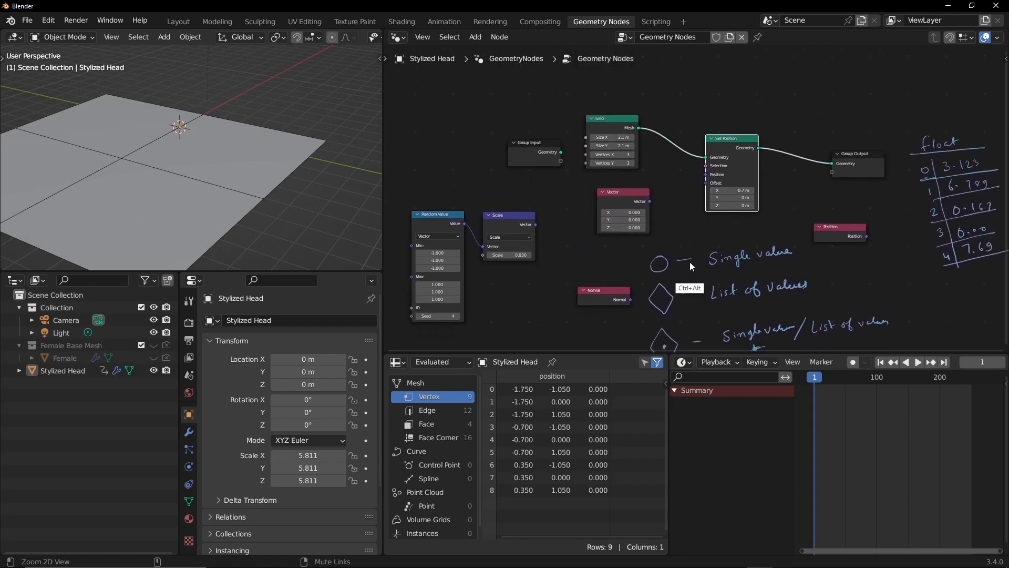
pyautogui.keyDown('ctrl'); pyautogui.moveTo(689, 286); pyautogui.dragTo(690, 284, button='middle'); pyautogui.keyUp('ctrl')
pyautogui.scroll(-5, 626, 273)
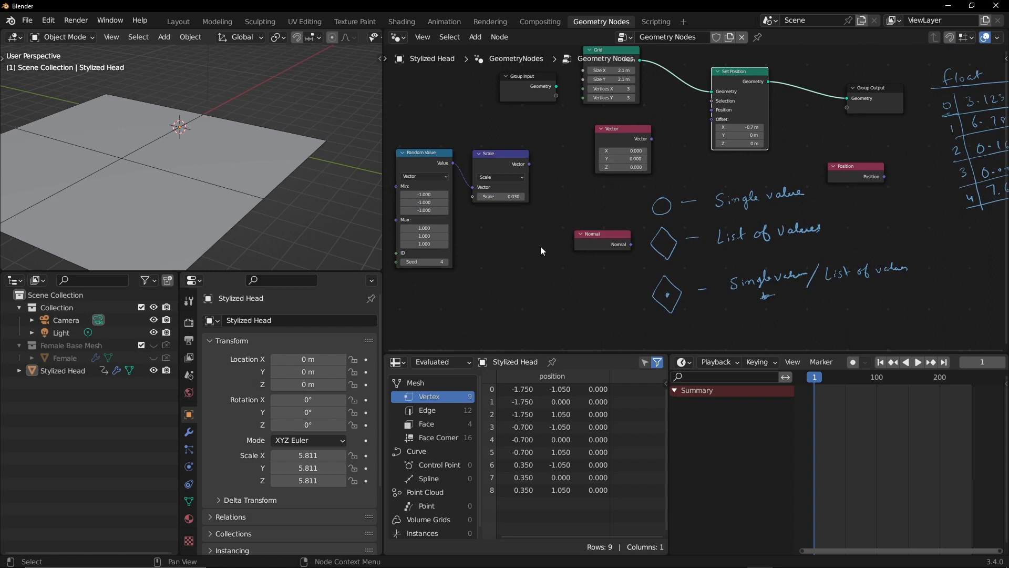
pyautogui.moveTo(648, 193); pyautogui.dragTo(683, 325)
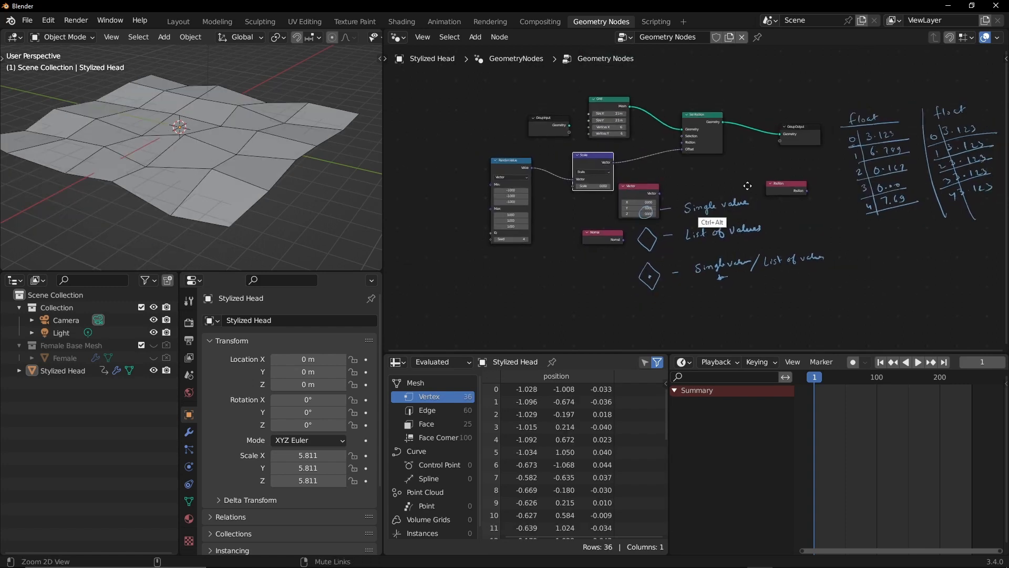
pyautogui.moveTo(787, 180); pyautogui.dragTo(755, 184, button='middle')
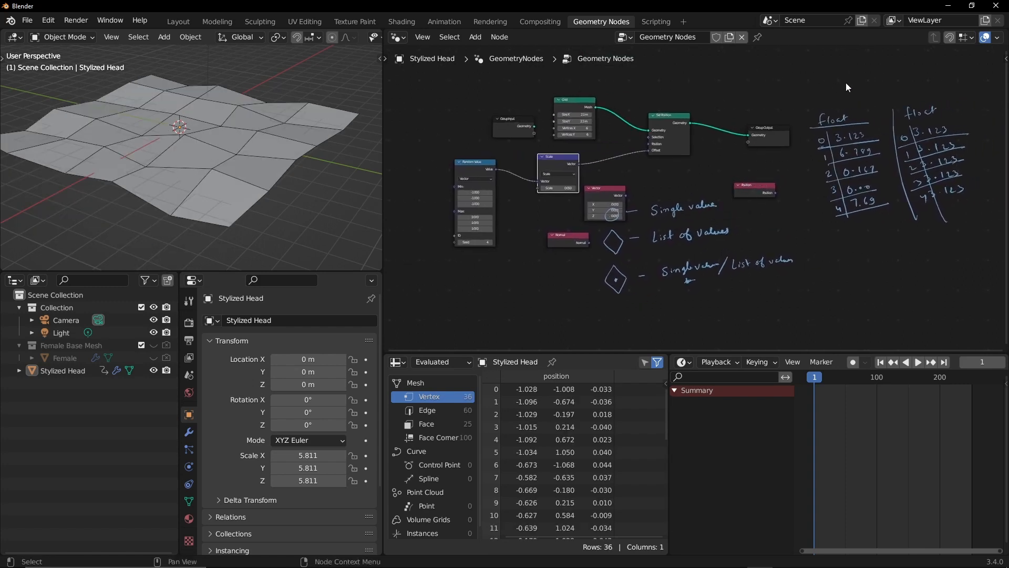